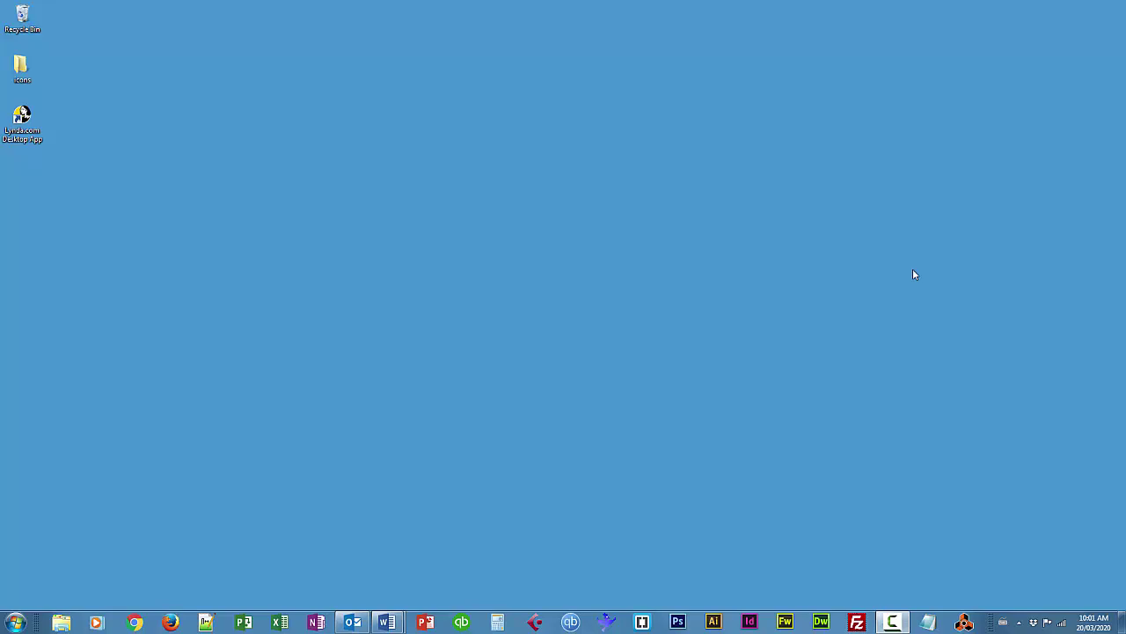
Launch QuickBooks, postpone the pending software update with Install Later, and maximize the window
{"action": "left_click", "coordinate": [458, 623]}
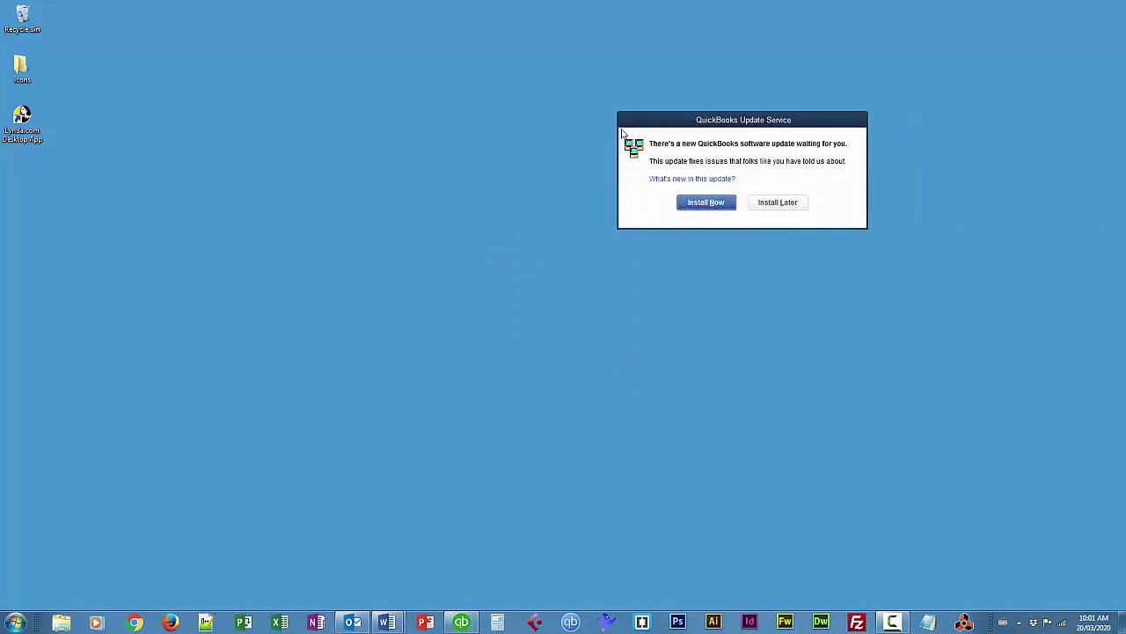
{"action": "left_click_drag", "start_coordinate": [816, 116], "coordinate": [631, 197]}
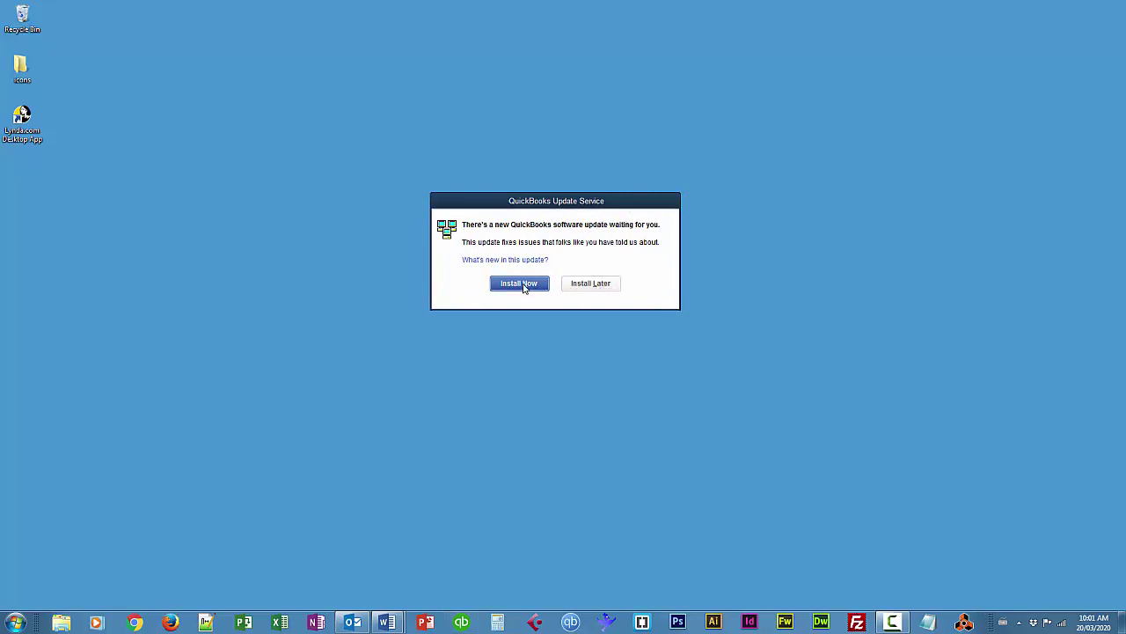
{"action": "left_click", "coordinate": [590, 285]}
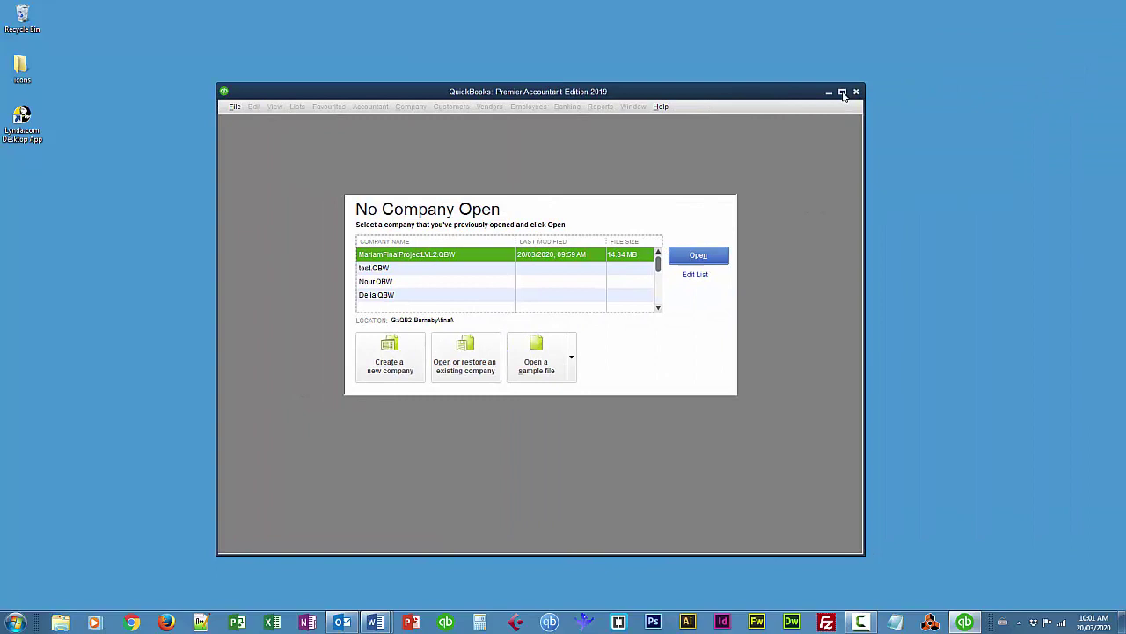
{"action": "left_click", "coordinate": [842, 92]}
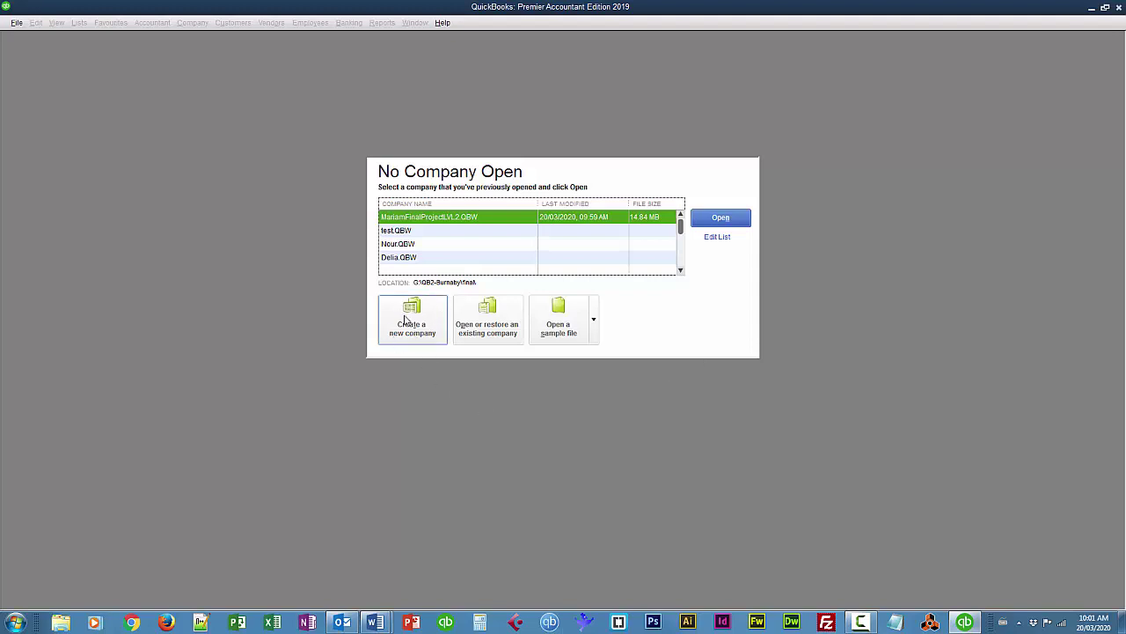
Choose 'Create a new company' from the No Company Open window
{"action": "left_click", "coordinate": [410, 320]}
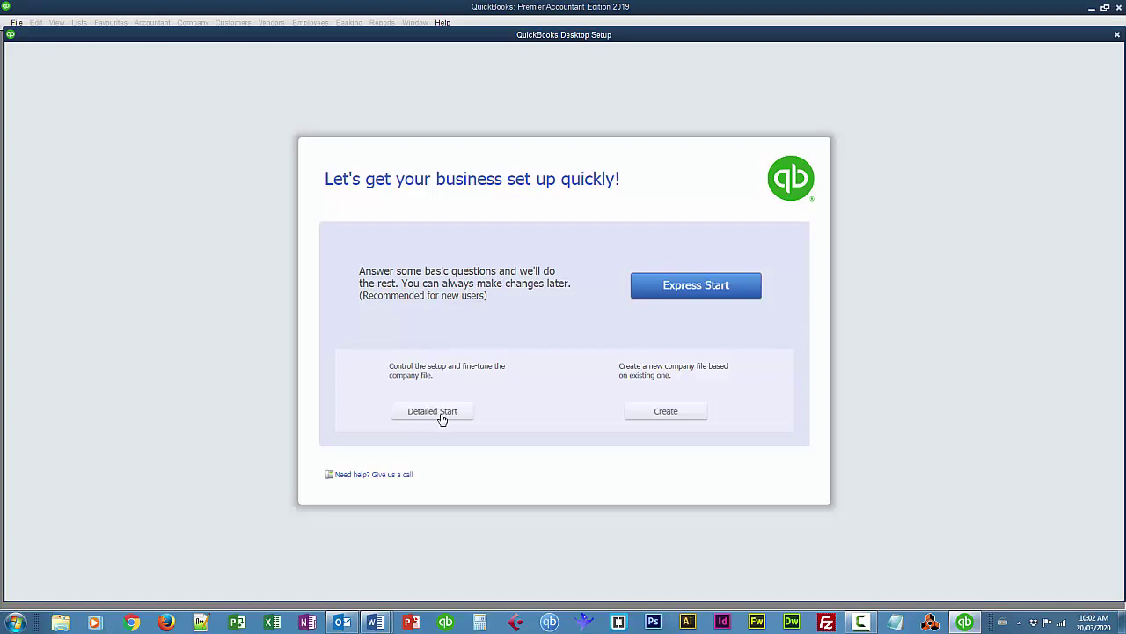
Use Detailed Start to enter Westcoast Computers Inc. as company and legal name, with province BC
{"action": "left_click", "coordinate": [442, 419]}
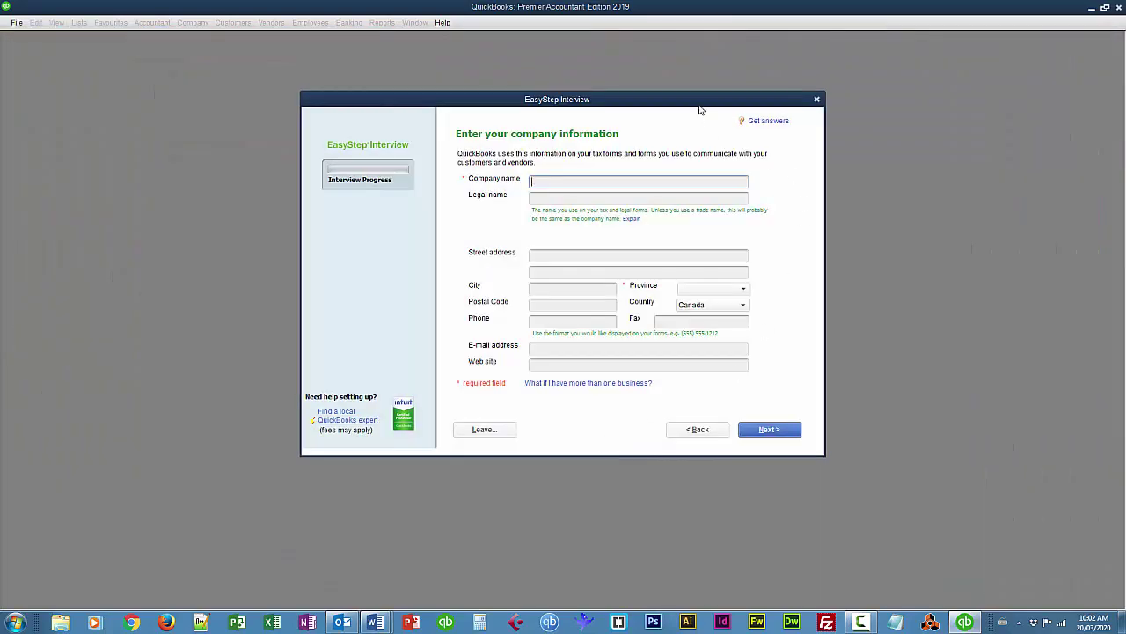
{"action": "left_click_drag", "start_coordinate": [701, 109], "coordinate": [838, 144]}
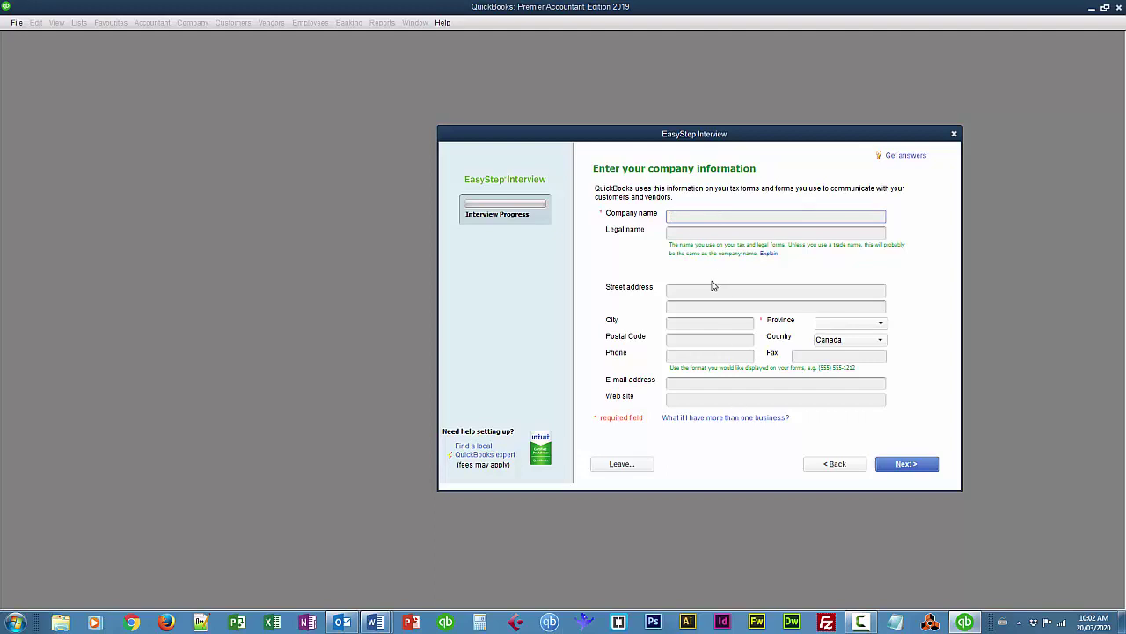
{"action": "left_click", "coordinate": [671, 217]}
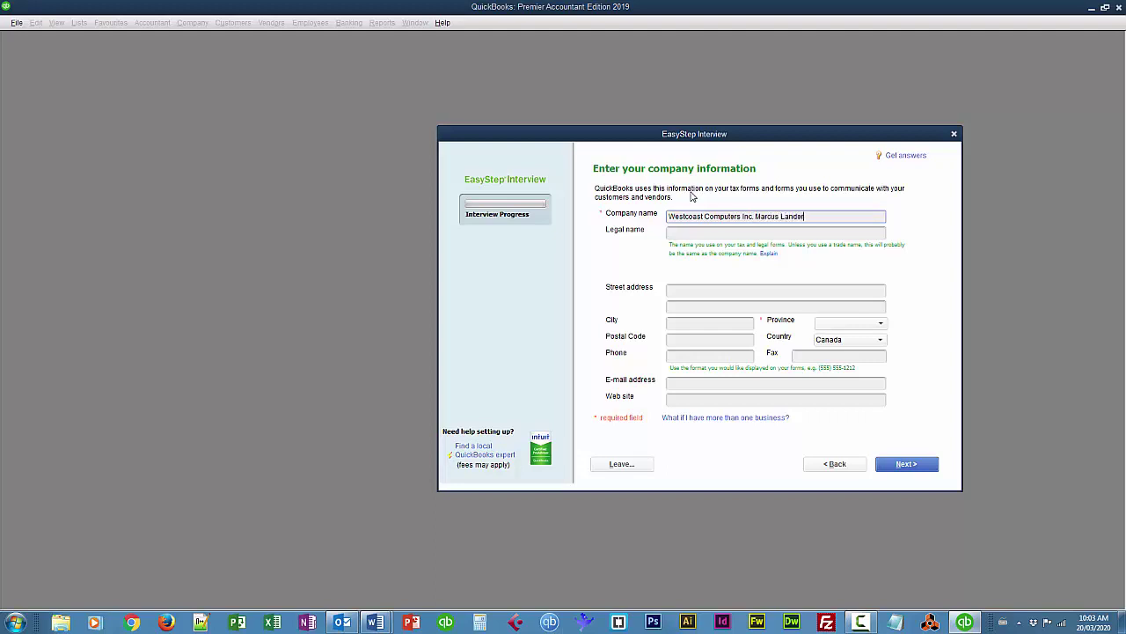
{"action": "key", "text": "Tab"}
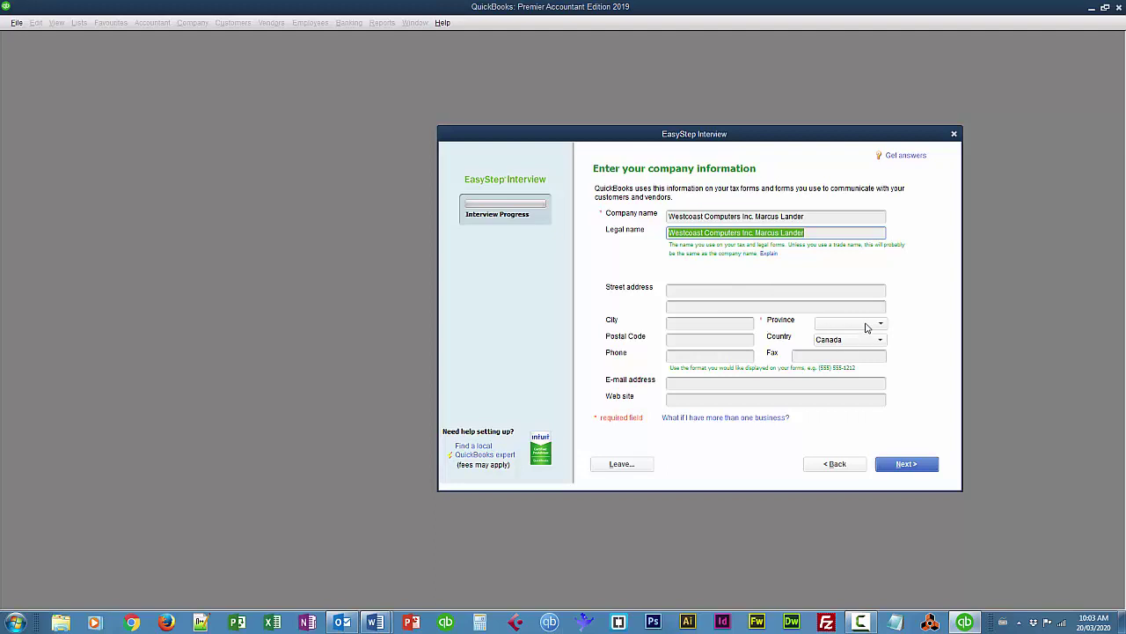
{"action": "left_click", "coordinate": [851, 328]}
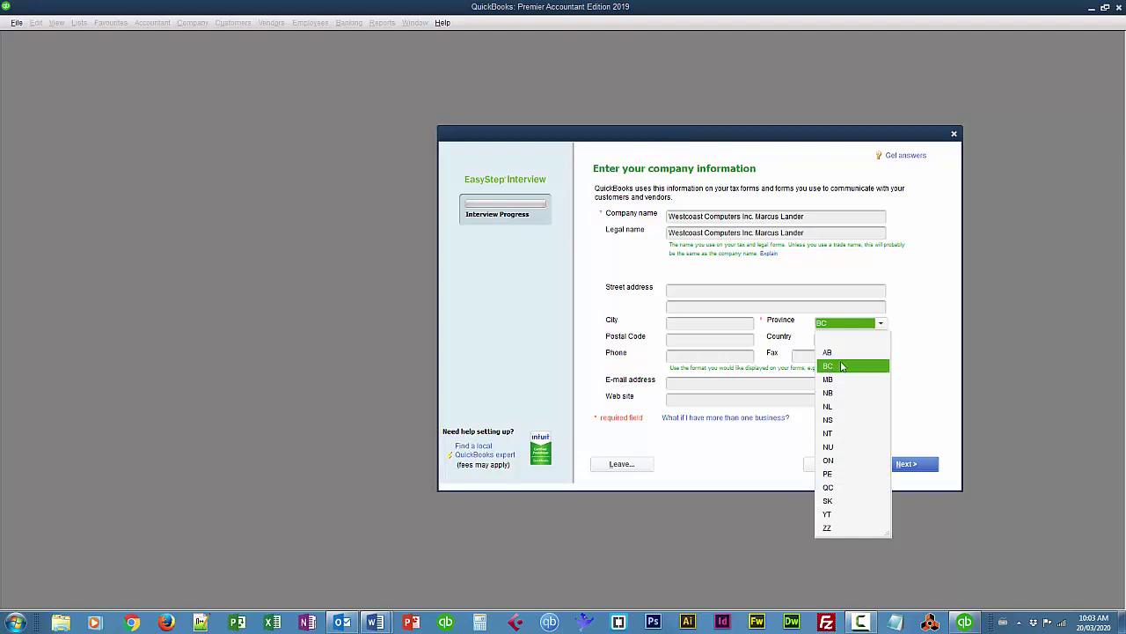
{"action": "left_click", "coordinate": [832, 365]}
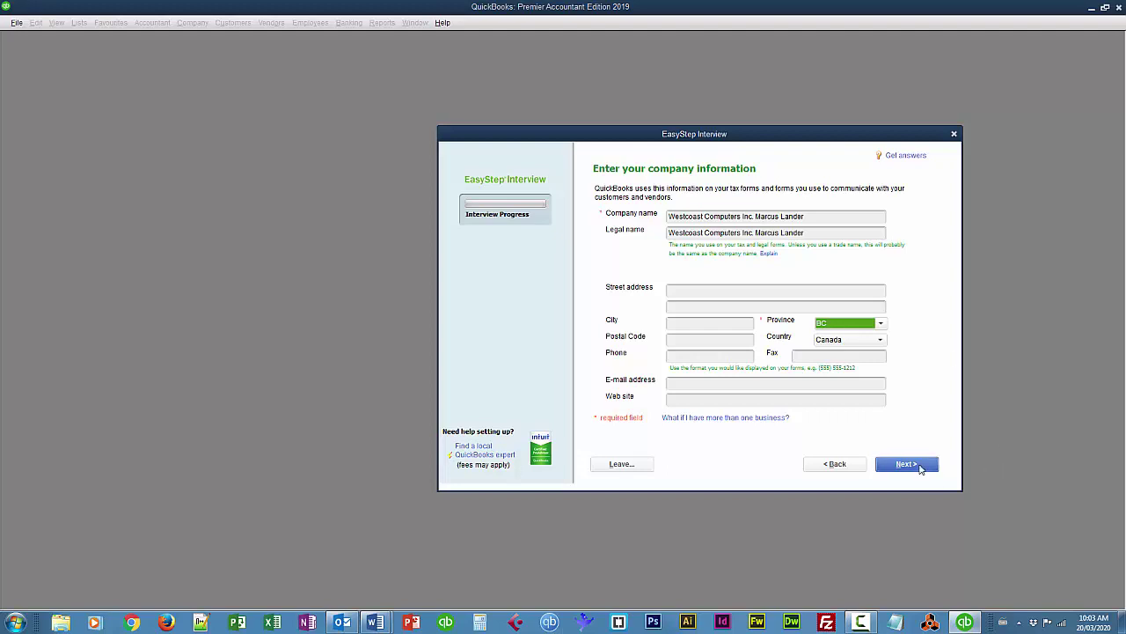
Pick Retail Shop or Online Commerce as the industry and Corporation as the business structure
{"action": "left_click", "coordinate": [920, 466]}
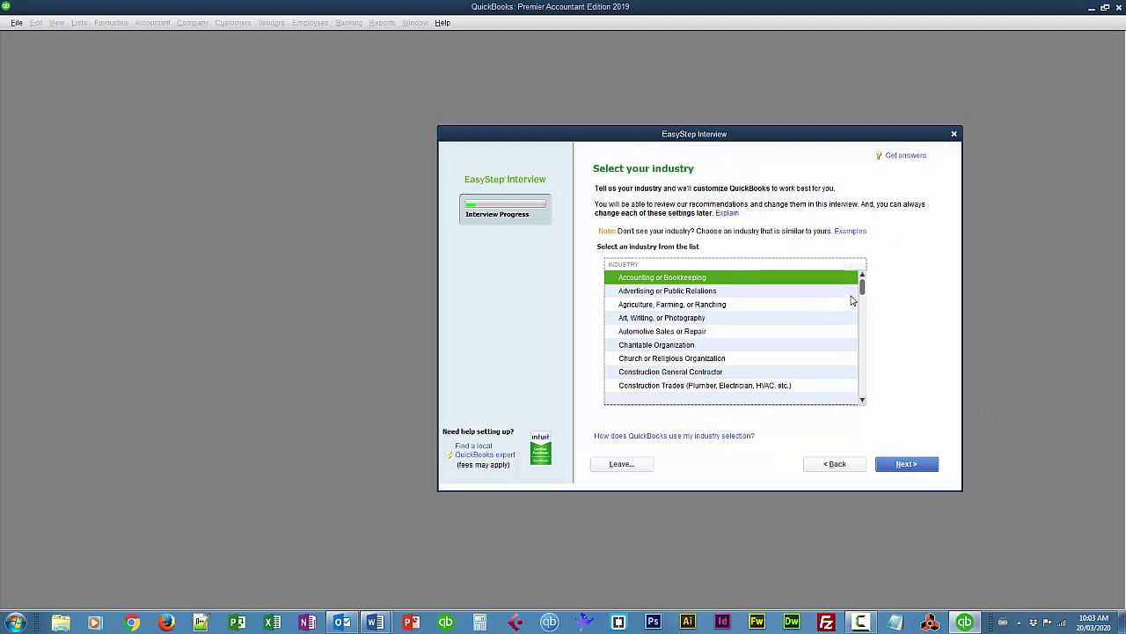
{"action": "left_click_drag", "start_coordinate": [862, 289], "coordinate": [861, 376]}
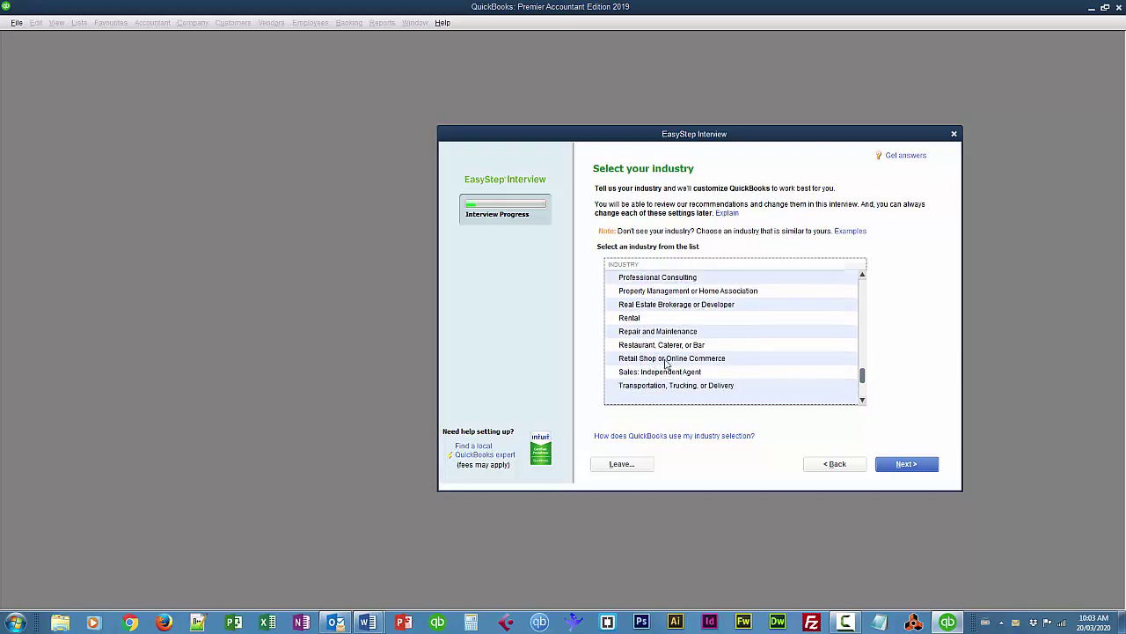
{"action": "left_click", "coordinate": [666, 361]}
{"action": "left_click", "coordinate": [903, 463]}
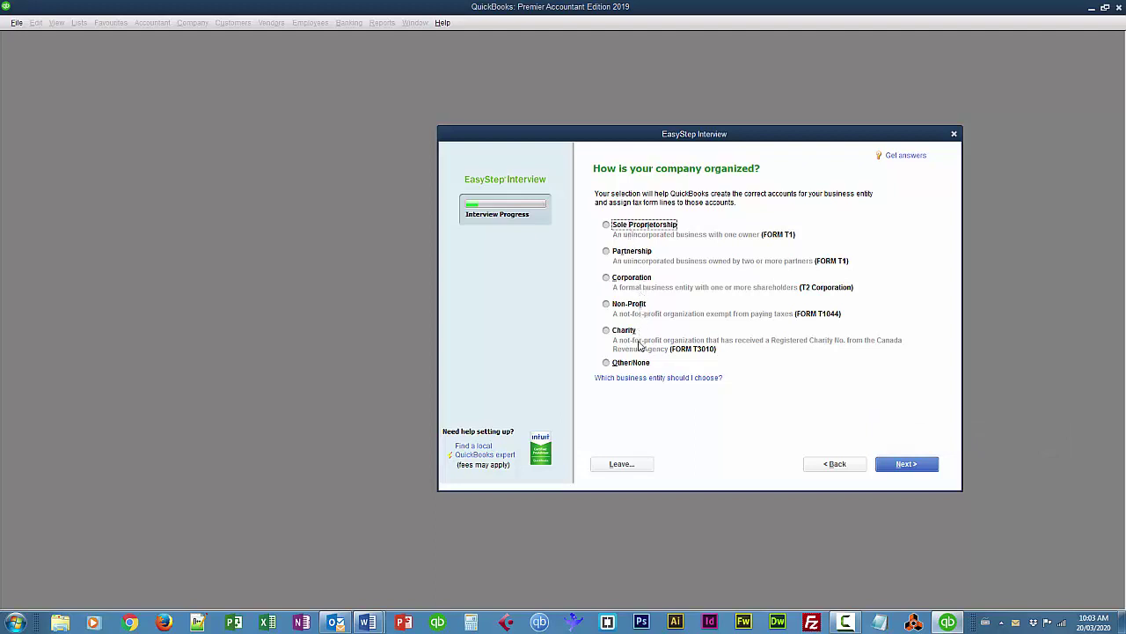
{"action": "left_click", "coordinate": [606, 280]}
{"action": "left_click", "coordinate": [906, 463]}
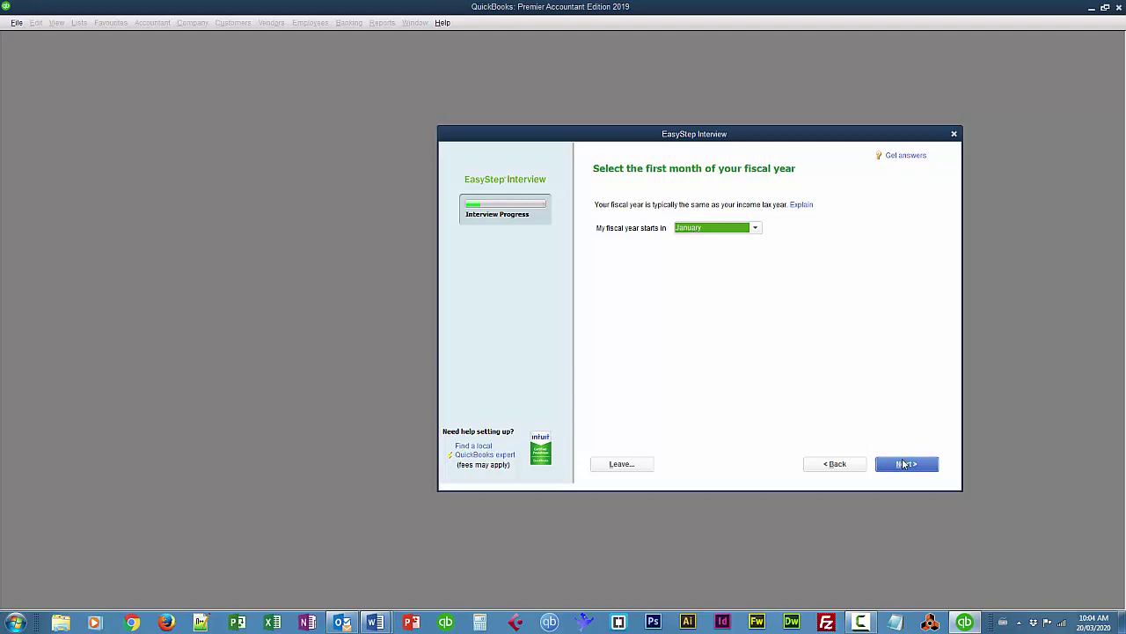
Keep January as fiscal-year start and set and confirm the administrator password
{"action": "left_click", "coordinate": [905, 464]}
{"action": "left_click", "coordinate": [737, 224]}
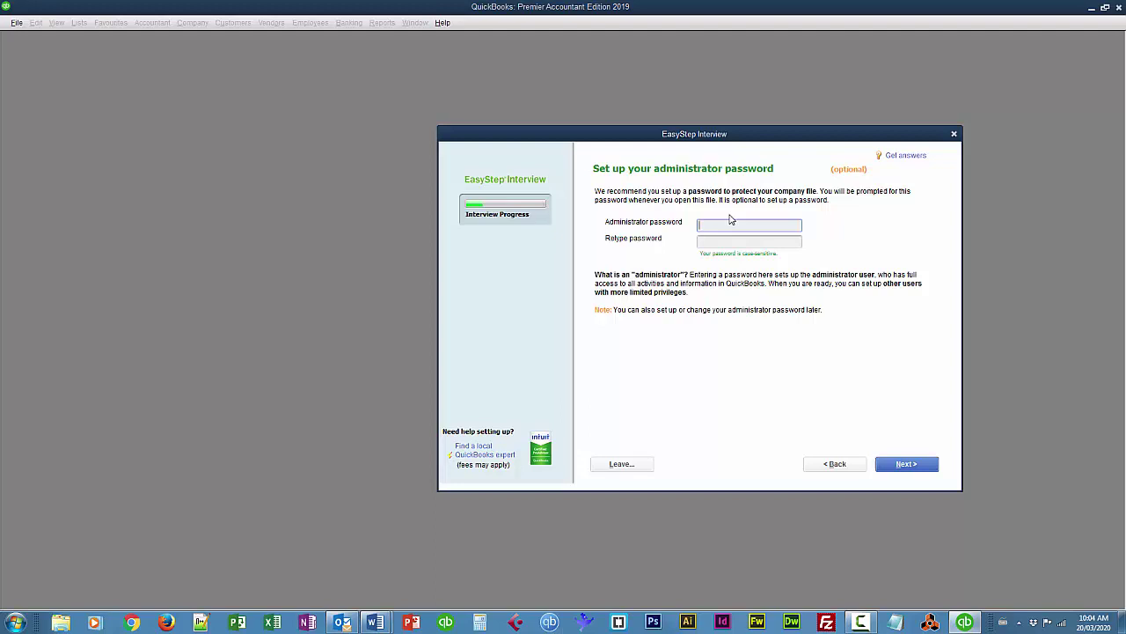
{"action": "type", "text": "*******"}
{"action": "key", "text": "Tab"}
{"action": "type", "text": "*******"}
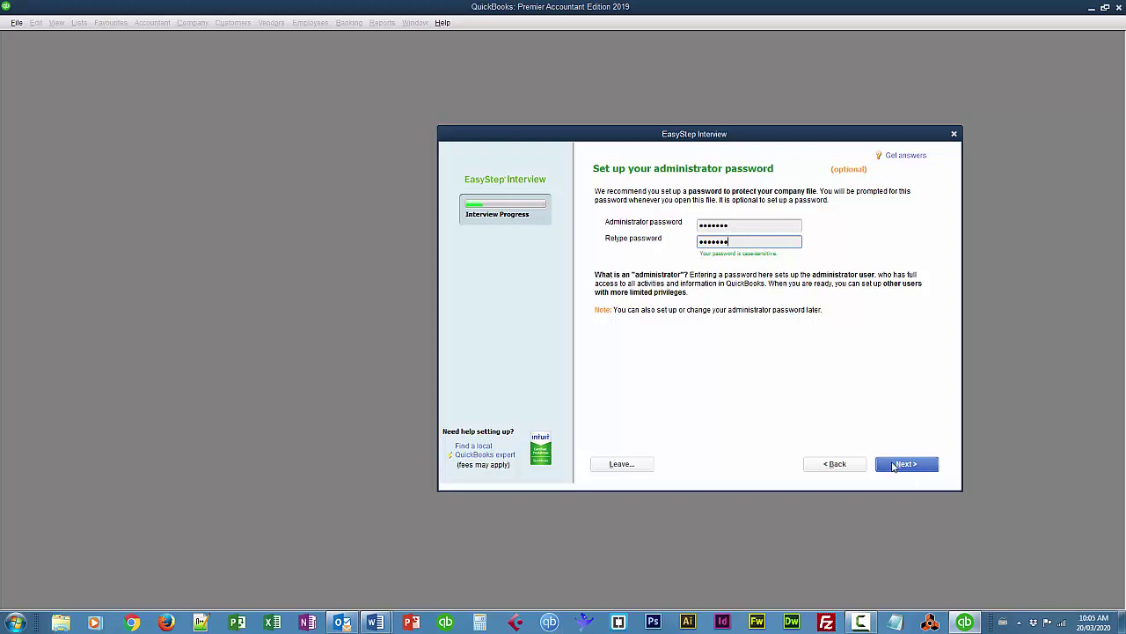
{"action": "left_click", "coordinate": [895, 467]}
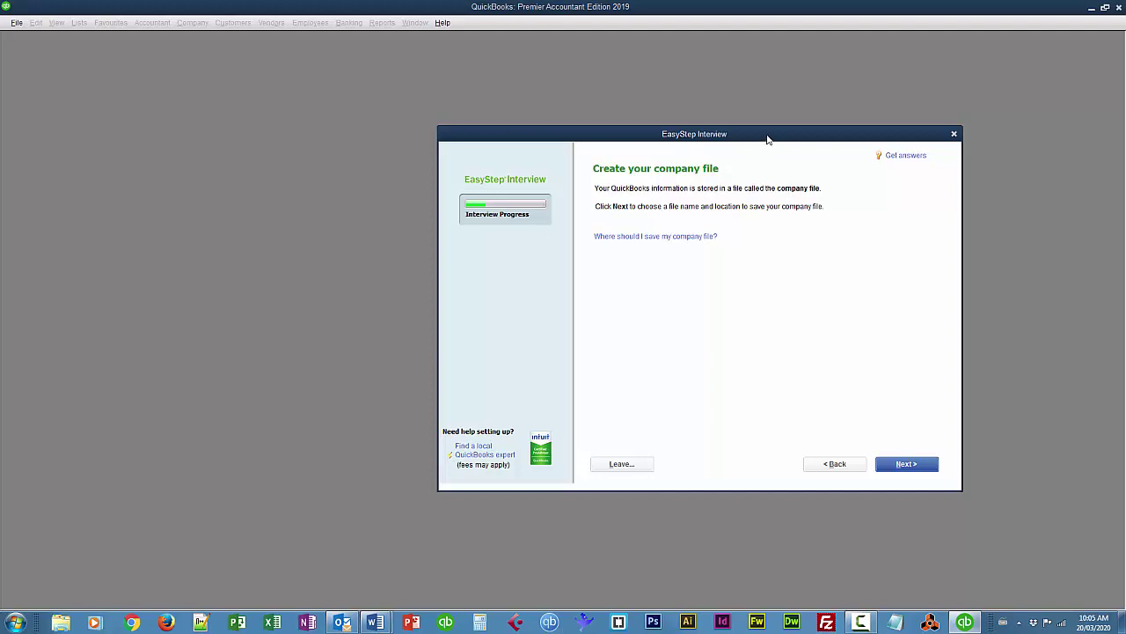
Save the new company file in a new 'companyFiles' folder inside Documents
{"action": "left_click_drag", "start_coordinate": [767, 136], "coordinate": [780, 127]}
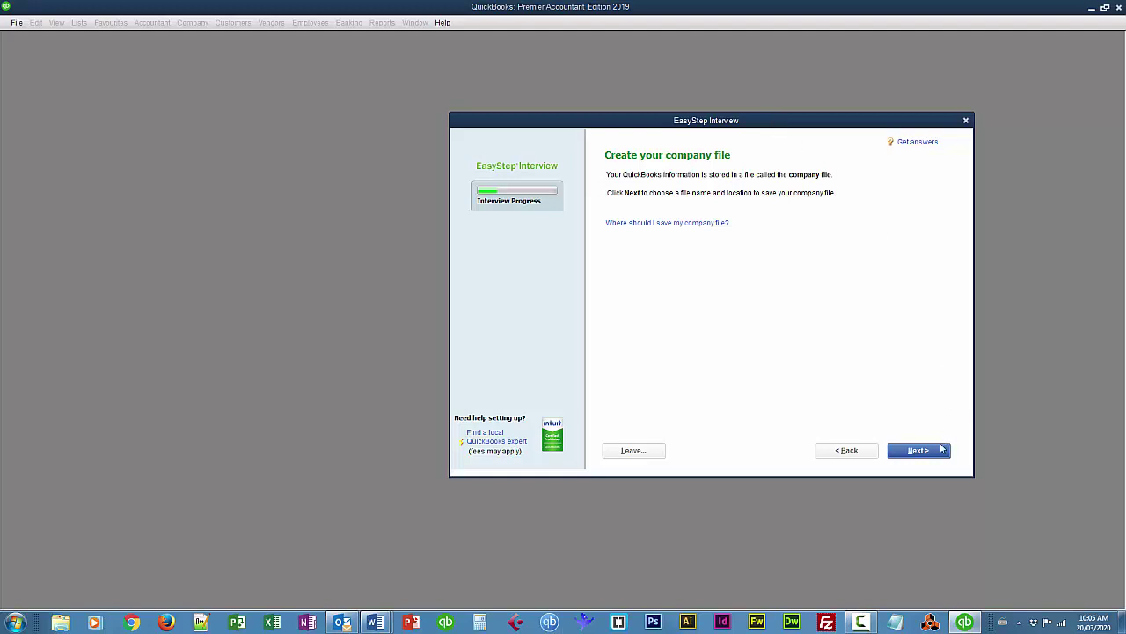
{"action": "key", "text": "Return"}
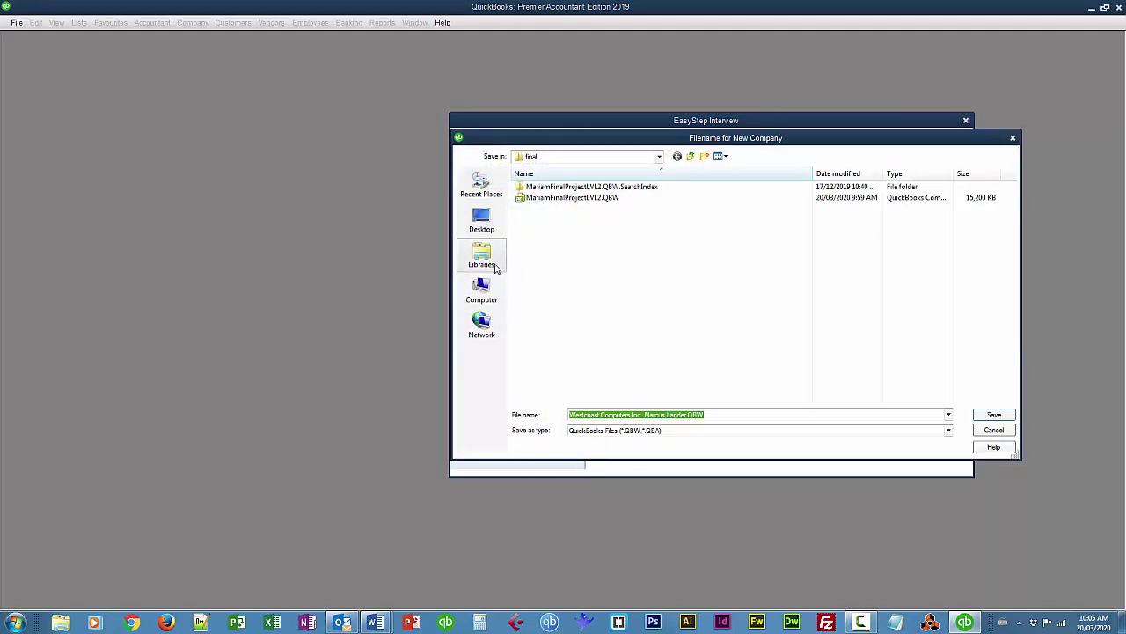
{"action": "left_click", "coordinate": [486, 256]}
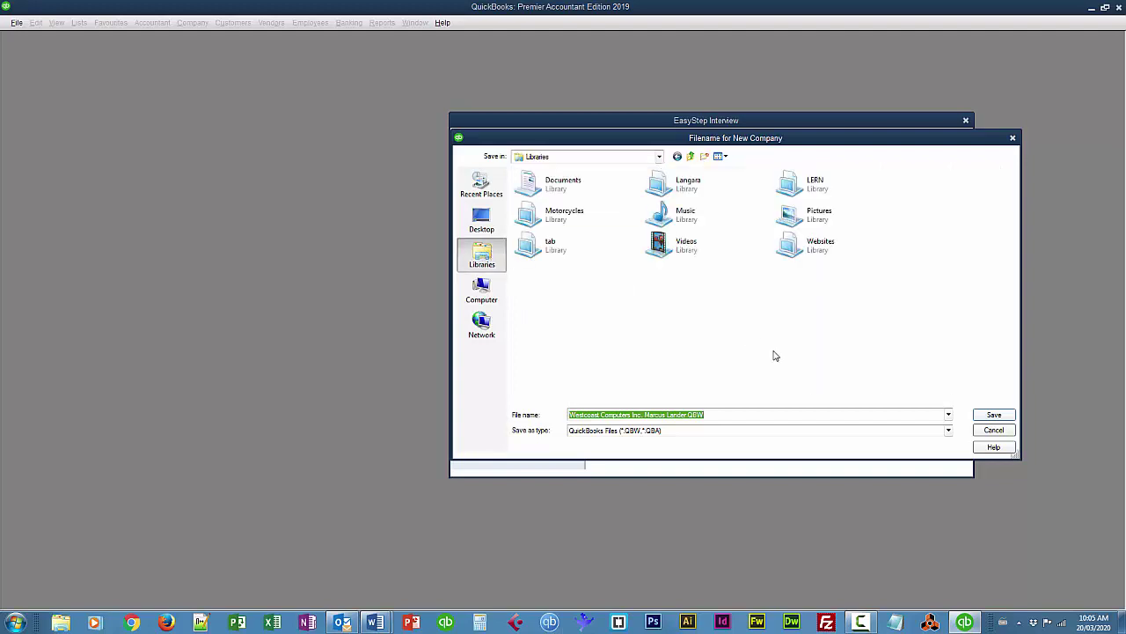
{"action": "double_click", "coordinate": [555, 185]}
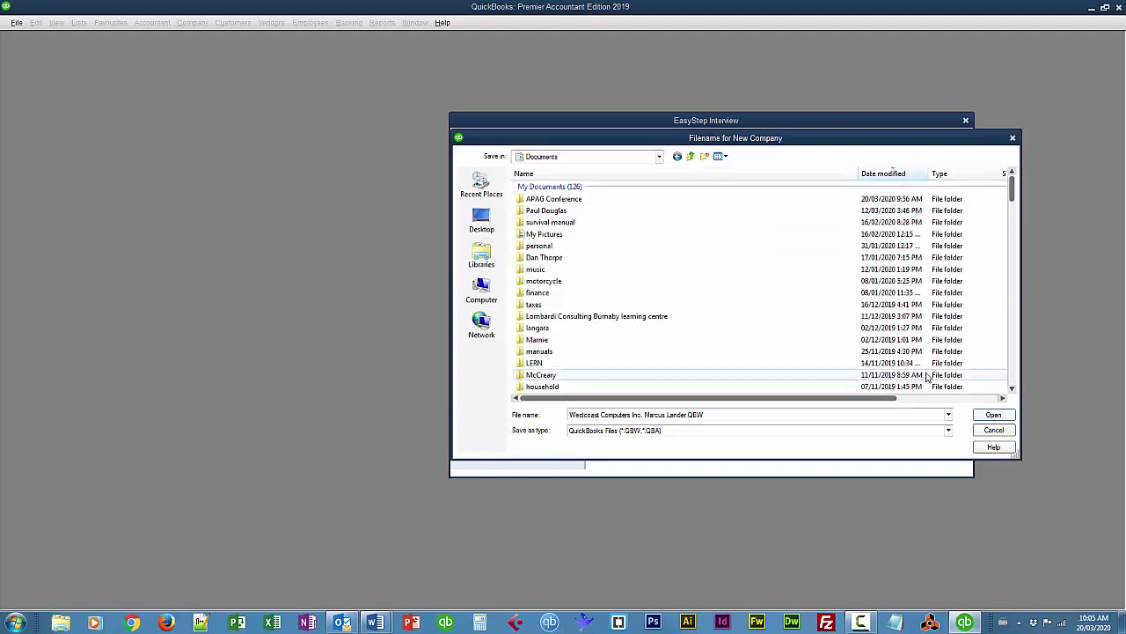
{"action": "left_click", "coordinate": [704, 156]}
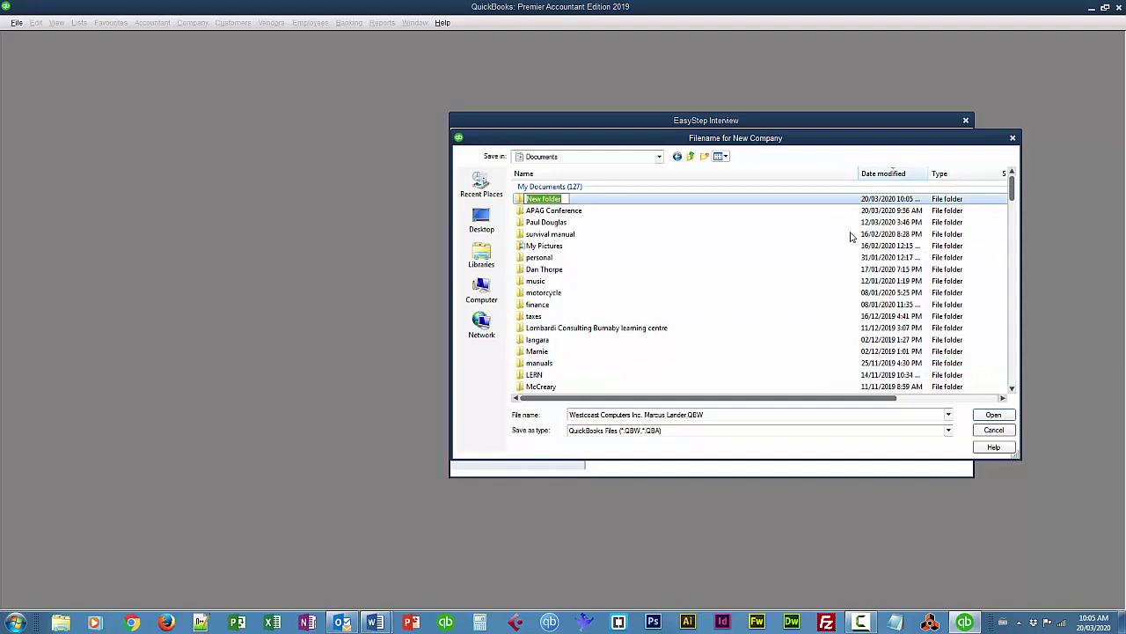
{"action": "type", "text": "c"}
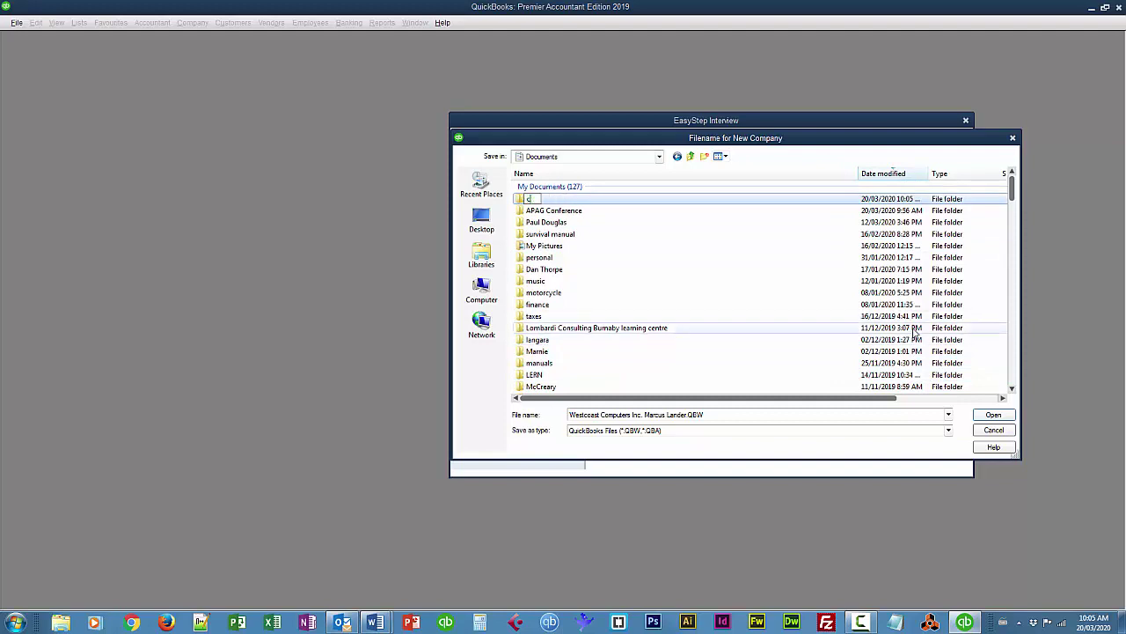
{"action": "type", "text": "ompanyFiles"}
{"action": "key", "text": "Return"}
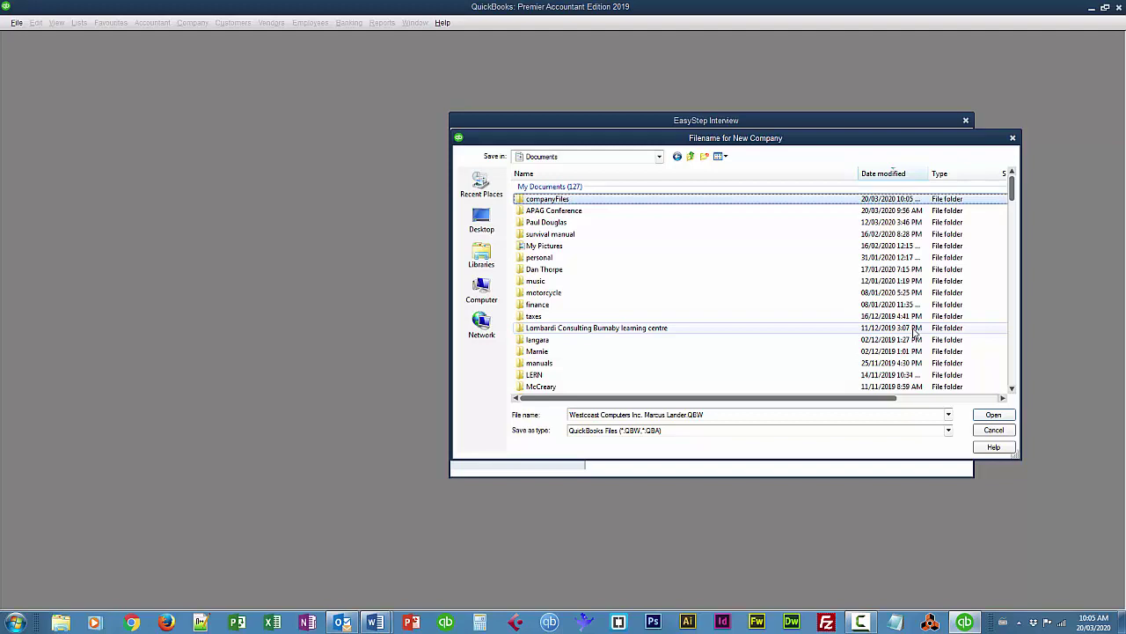
{"action": "key", "text": "Return"}
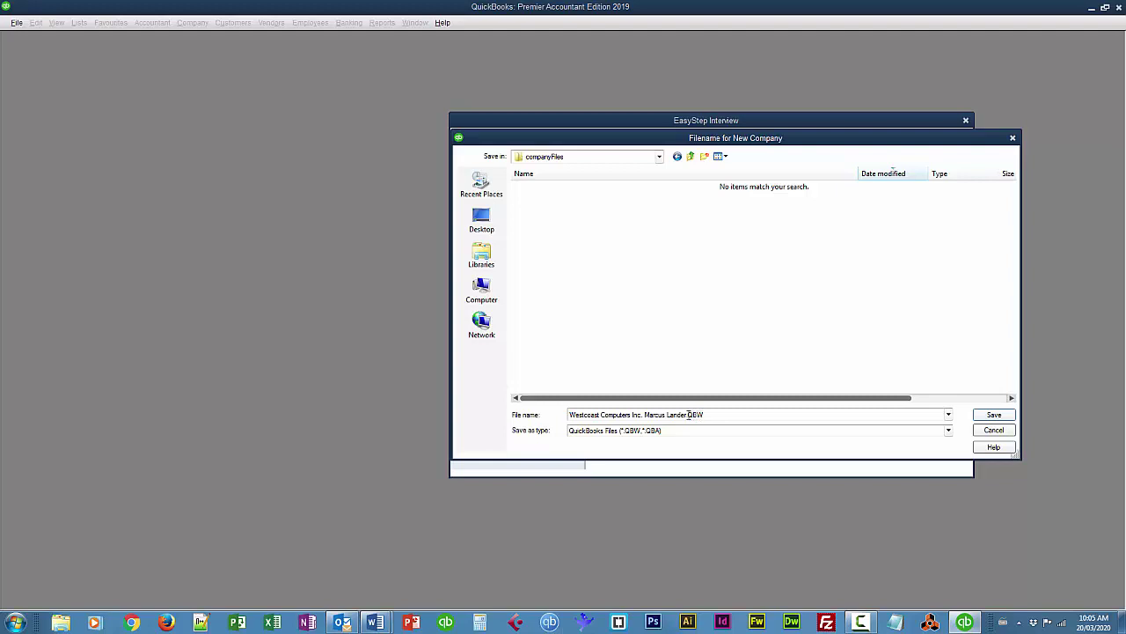
{"action": "left_click", "coordinate": [997, 416]}
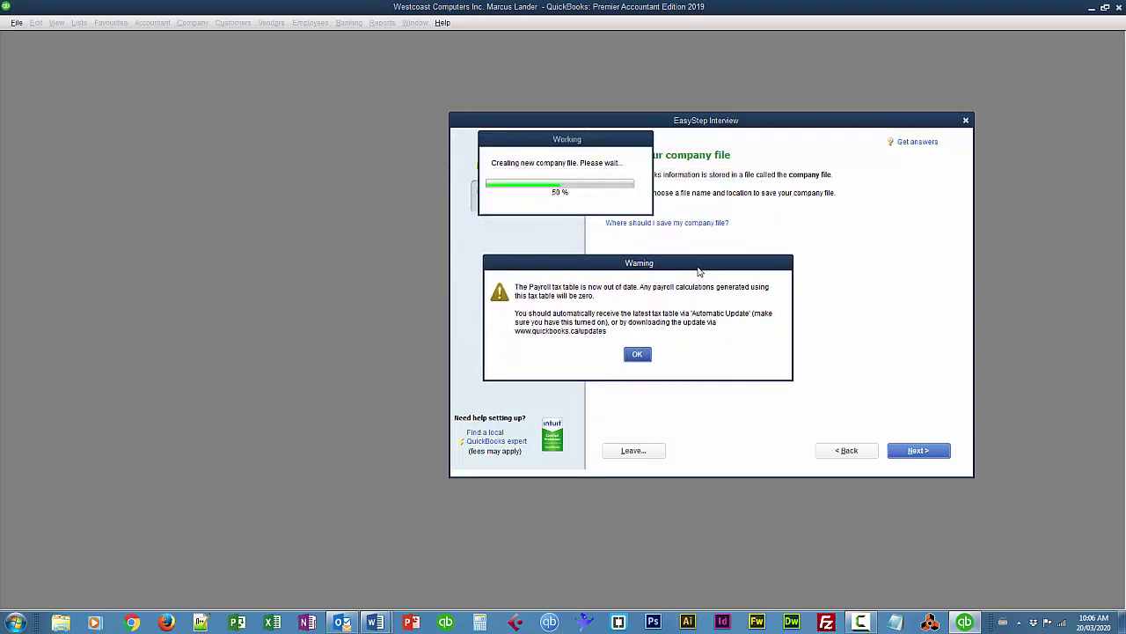
Dismiss the payroll warning; answer: services and products, each sale recorded individually, no online selling
{"action": "left_click", "coordinate": [638, 355]}
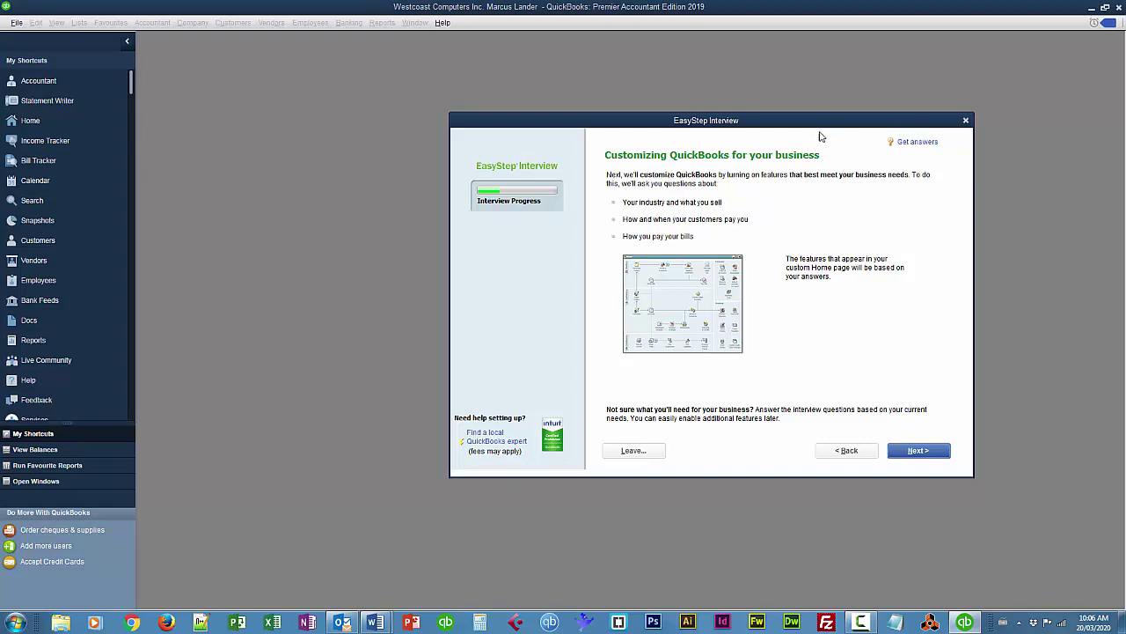
{"action": "left_click_drag", "start_coordinate": [818, 128], "coordinate": [785, 118]}
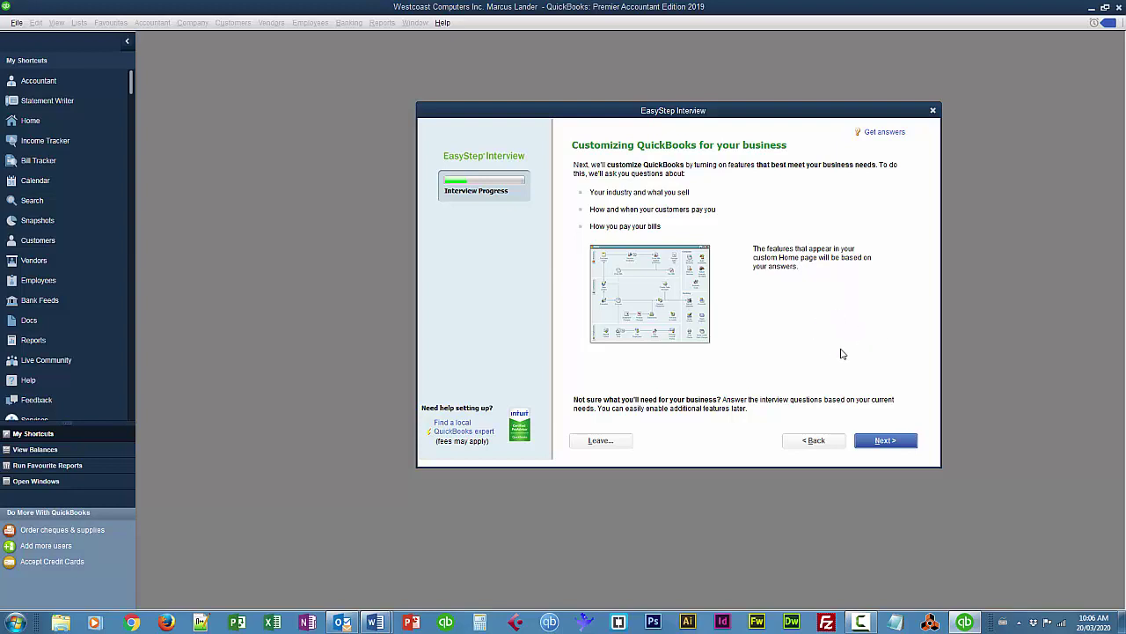
{"action": "left_click", "coordinate": [890, 442]}
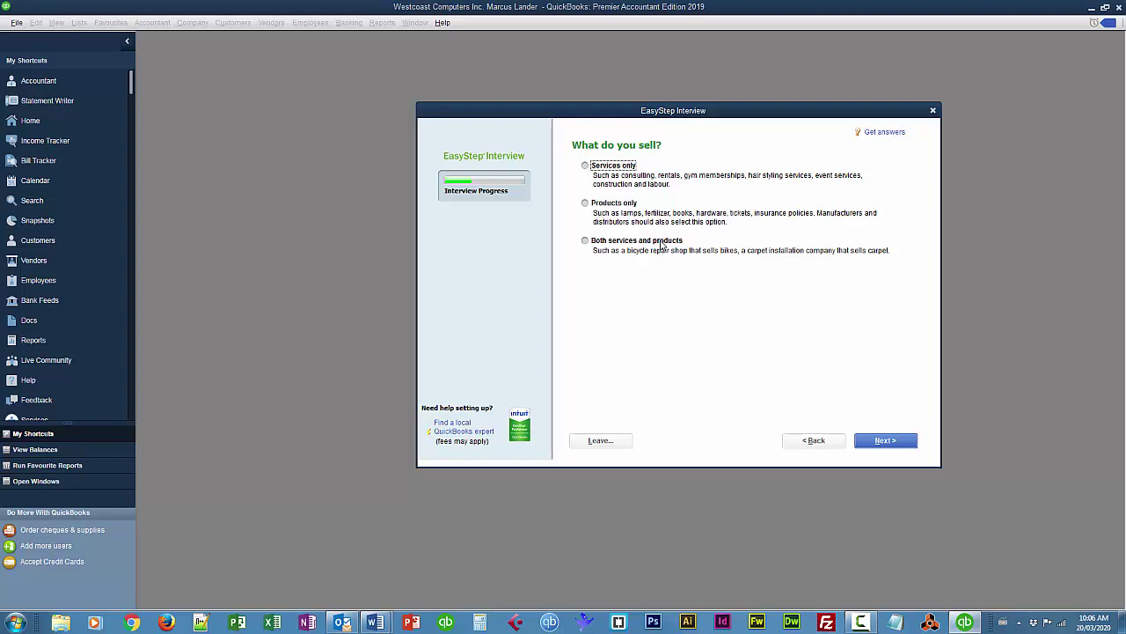
{"action": "left_click", "coordinate": [587, 241]}
{"action": "left_click", "coordinate": [898, 442]}
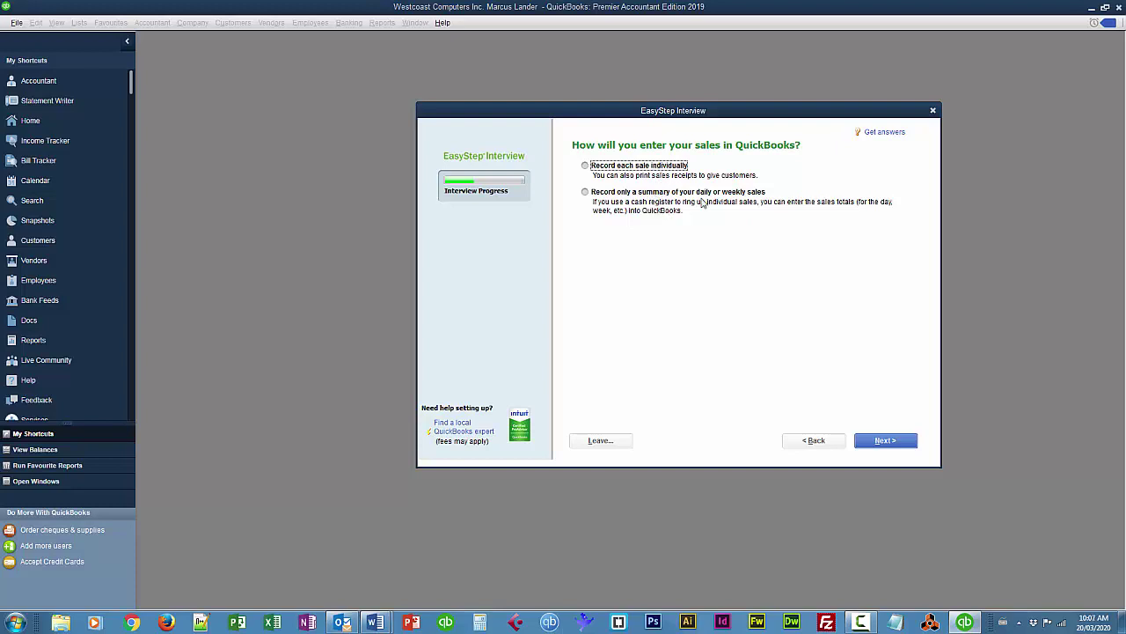
{"action": "left_click", "coordinate": [585, 166]}
{"action": "left_click", "coordinate": [888, 440]}
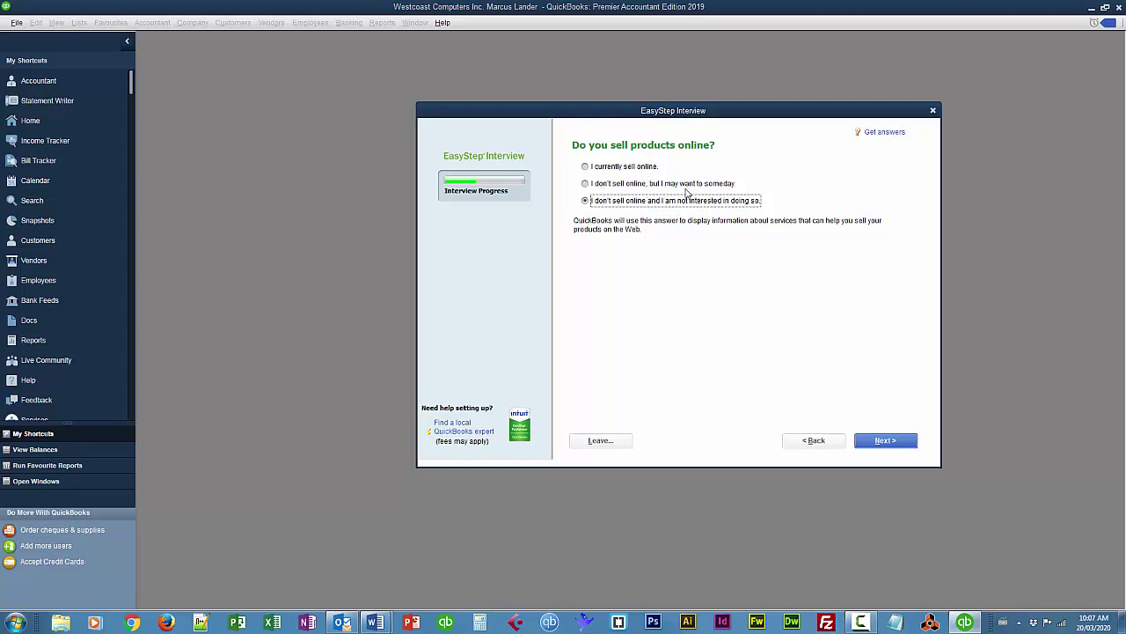
{"action": "left_click", "coordinate": [901, 443]}
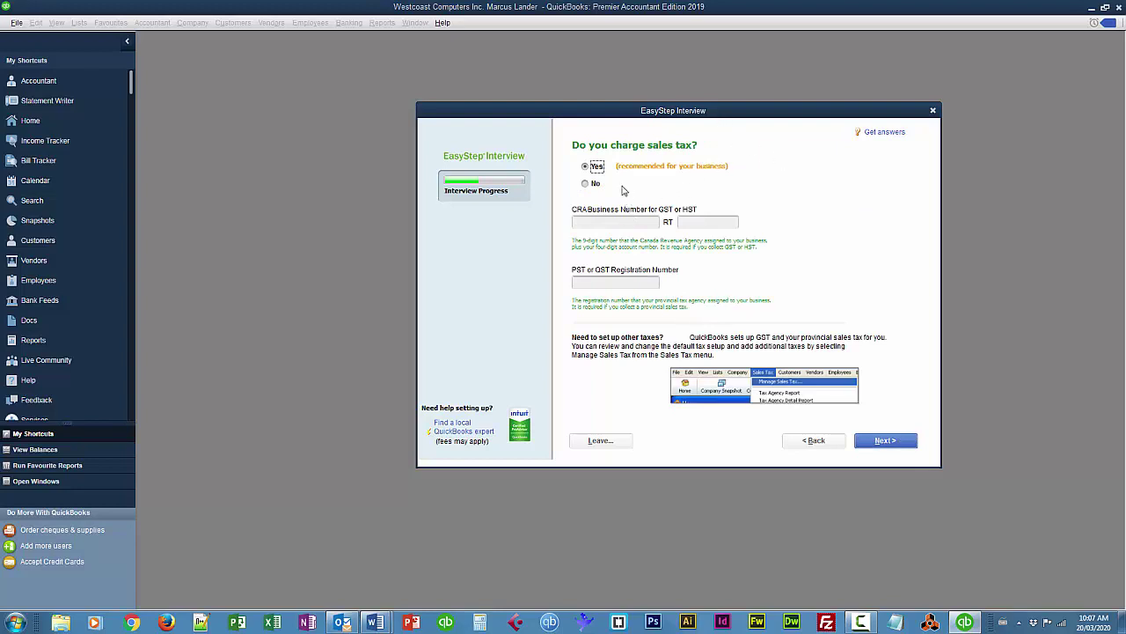
Enter the CRA business number, RT suffix and PST registration number, continuing past the invalid-number warning
{"action": "left_click", "coordinate": [585, 222]}
{"action": "type", "text": "105333424"}
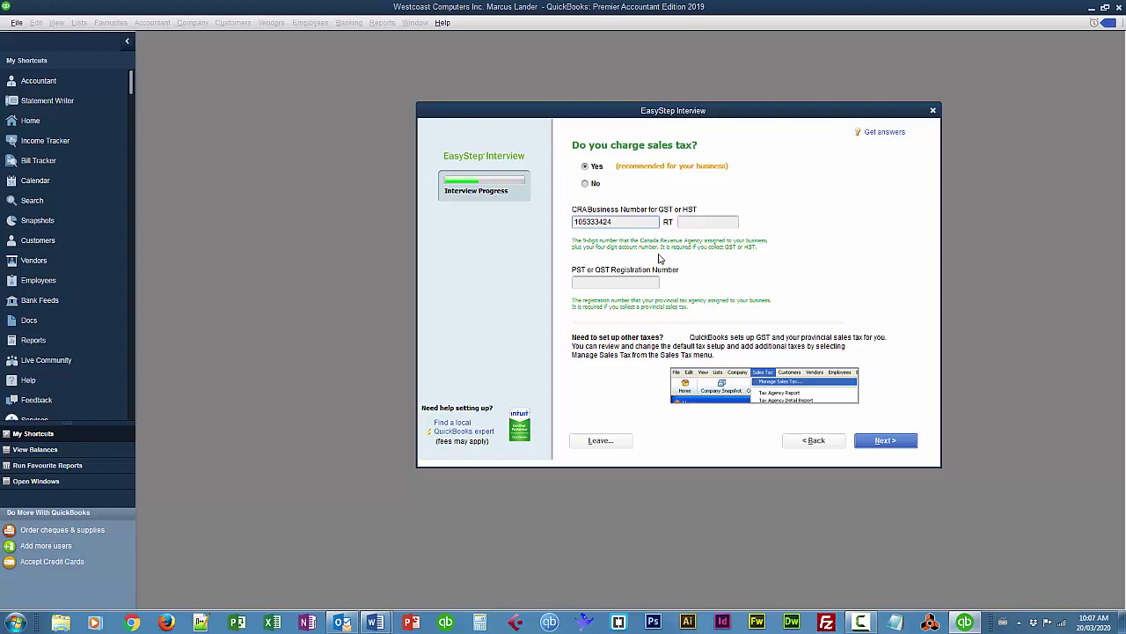
{"action": "key", "text": "Tab"}
{"action": "type", "text": "000"}
{"action": "left_click", "coordinate": [579, 282]}
{"action": "type", "text": "123456789"}
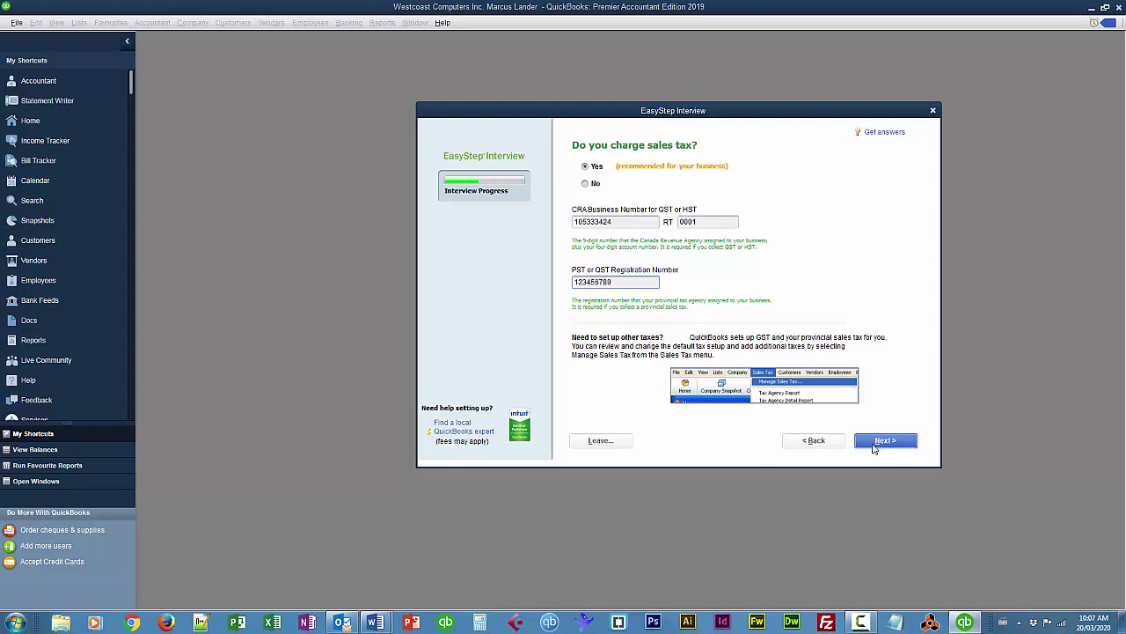
{"action": "left_click", "coordinate": [874, 448]}
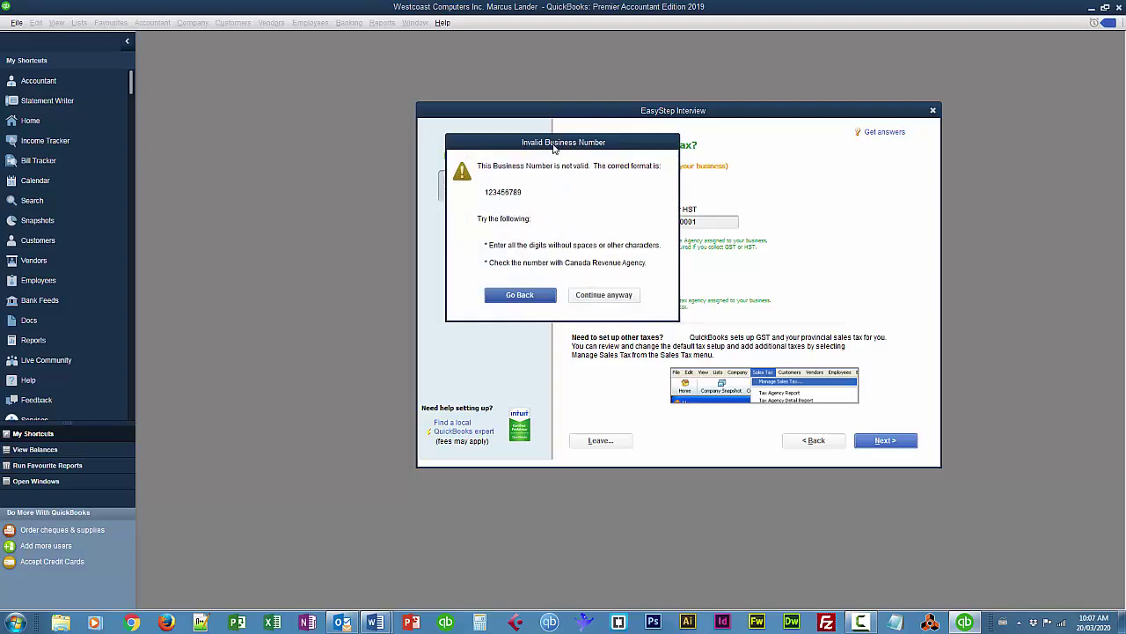
{"action": "left_click_drag", "start_coordinate": [557, 148], "coordinate": [652, 305]}
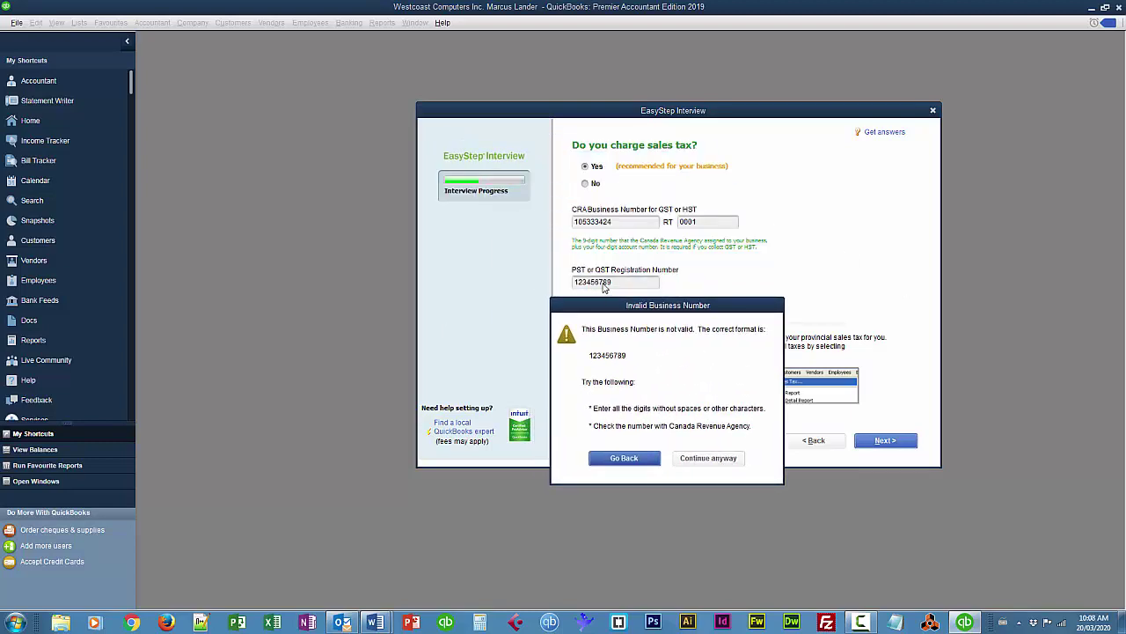
{"action": "left_click", "coordinate": [707, 459]}
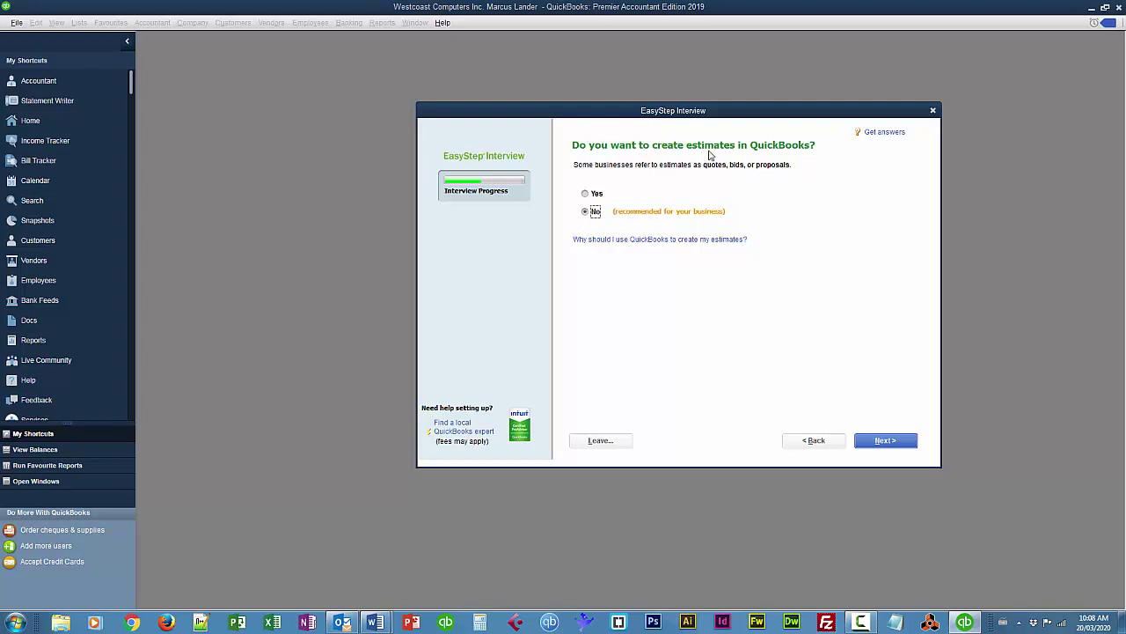
Decline estimates, billing statements and progress invoicing while keeping sales order tracking
{"action": "left_click_drag", "start_coordinate": [750, 117], "coordinate": [690, 141]}
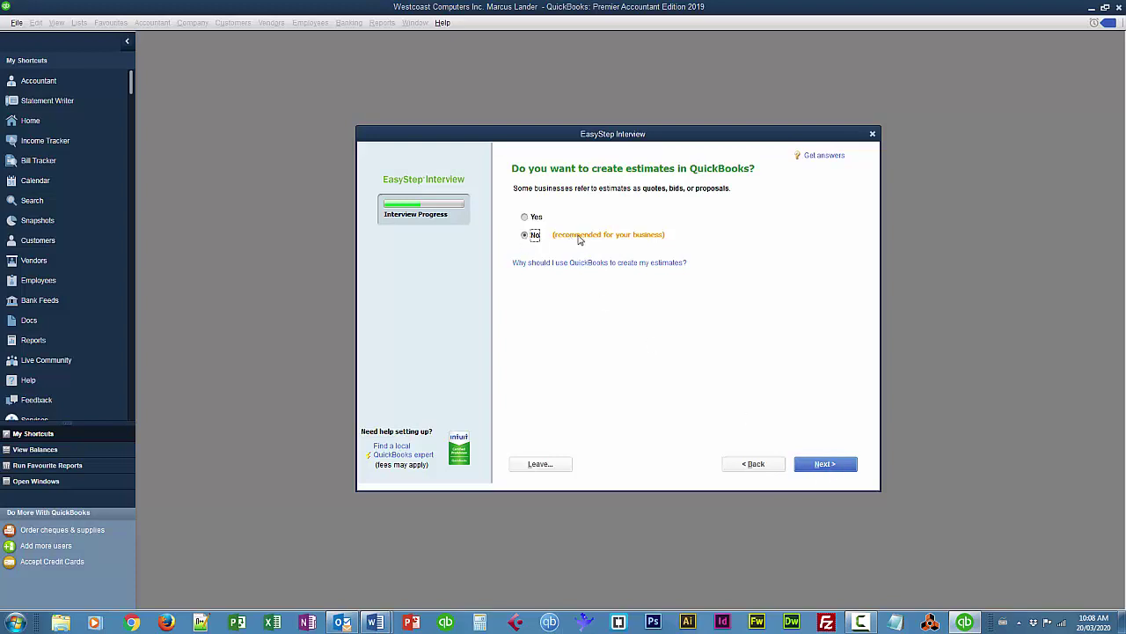
{"action": "left_click", "coordinate": [814, 470]}
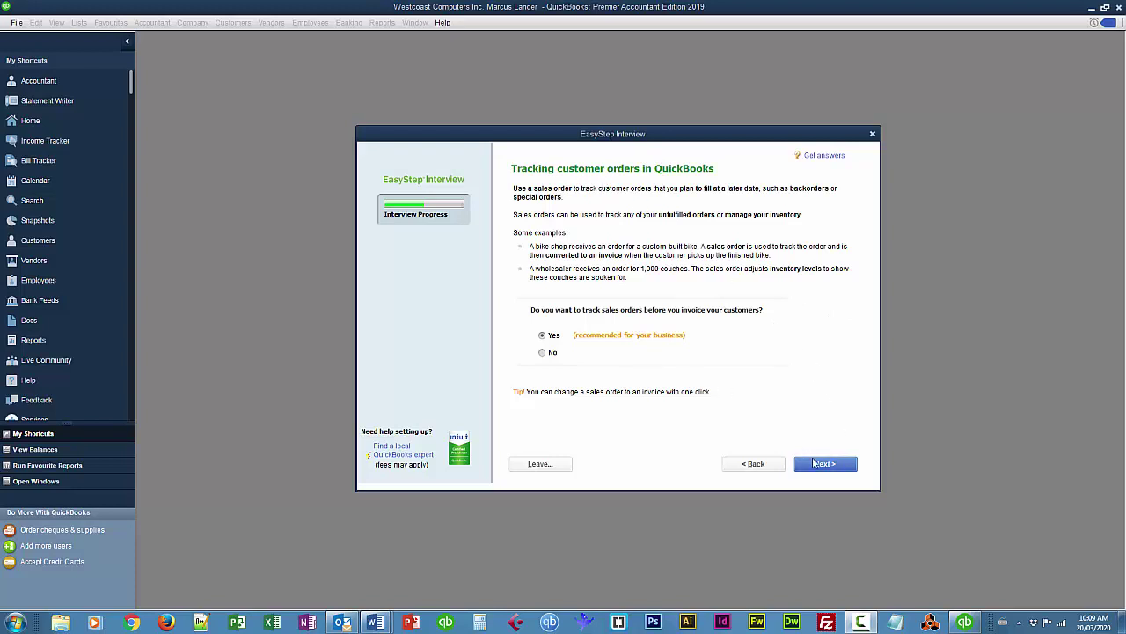
{"action": "left_click", "coordinate": [815, 463]}
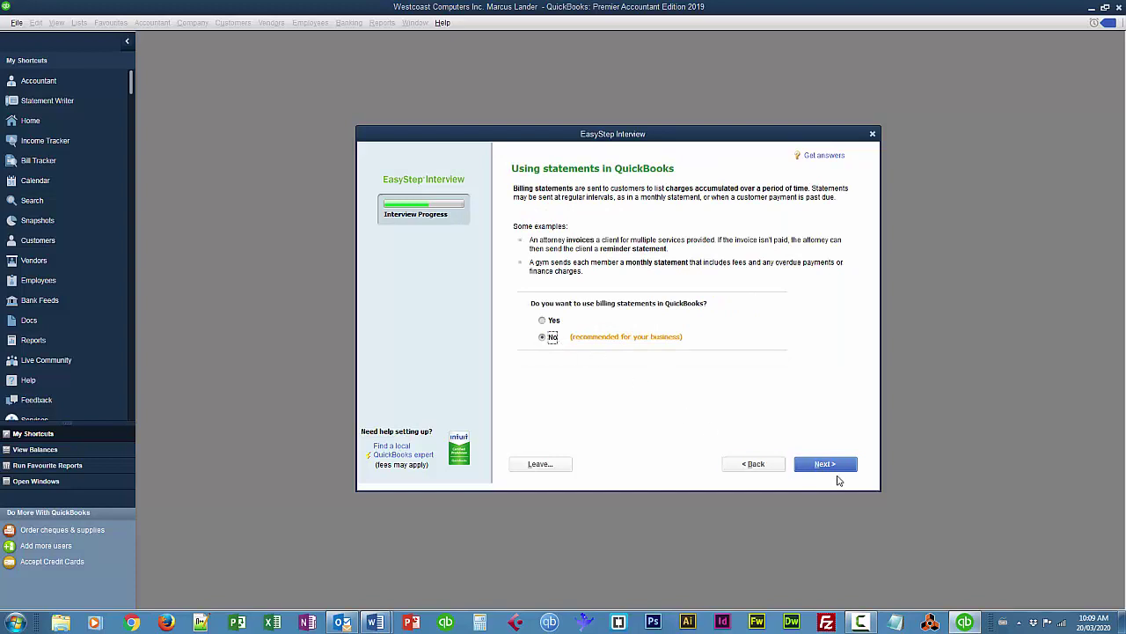
{"action": "left_click", "coordinate": [827, 467]}
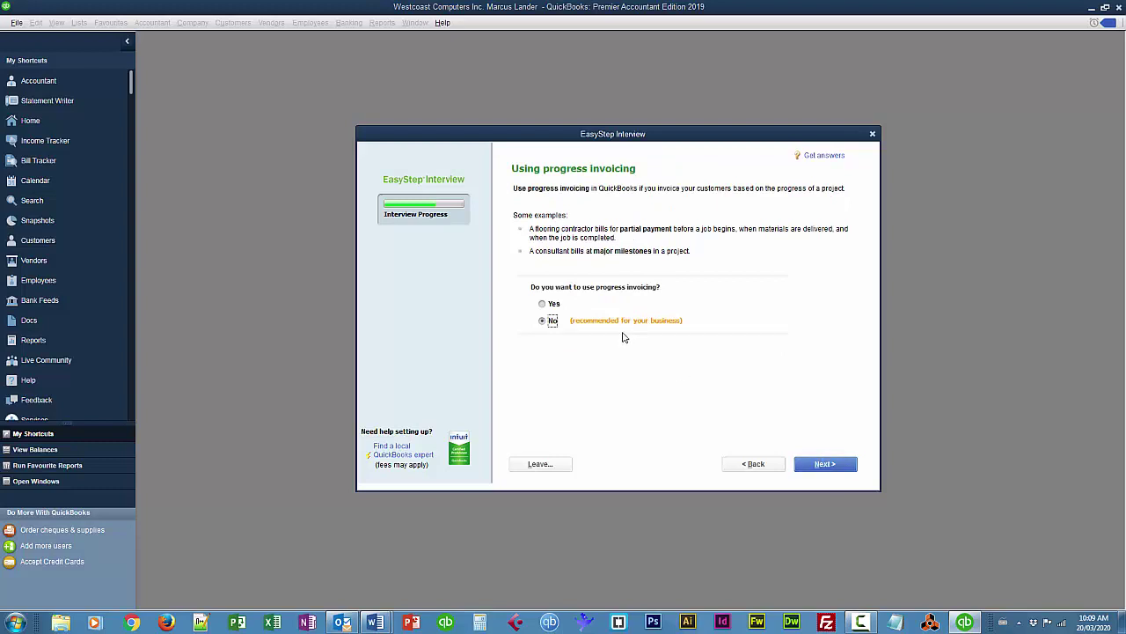
{"action": "left_click", "coordinate": [818, 469]}
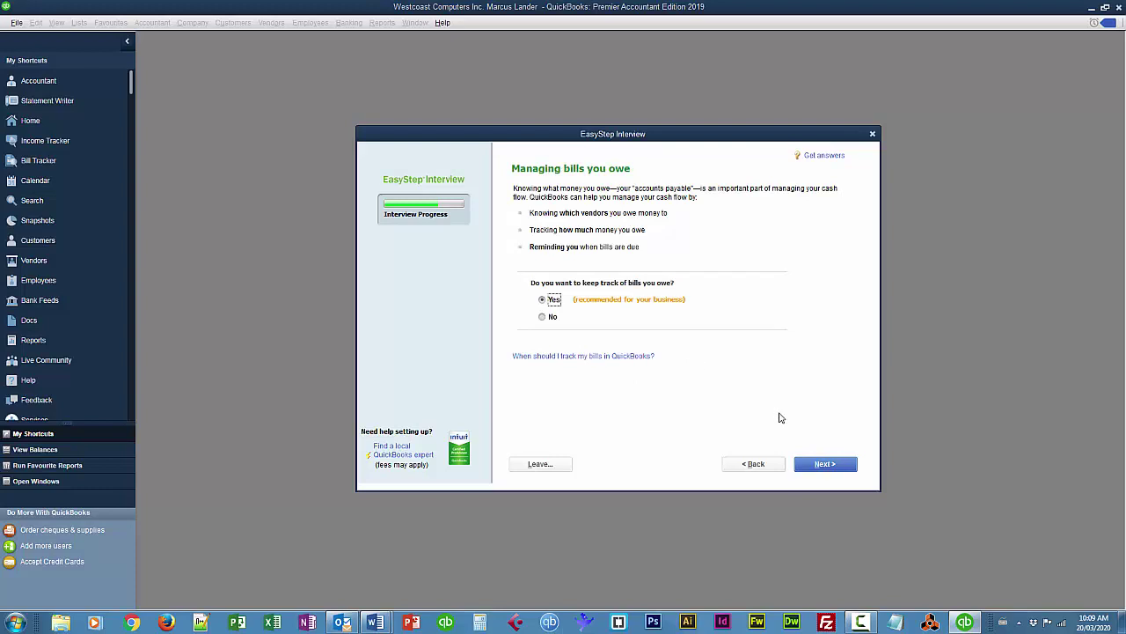
Keep bill tracking and record that the business doesn't print cheques and won't
{"action": "left_click", "coordinate": [826, 463]}
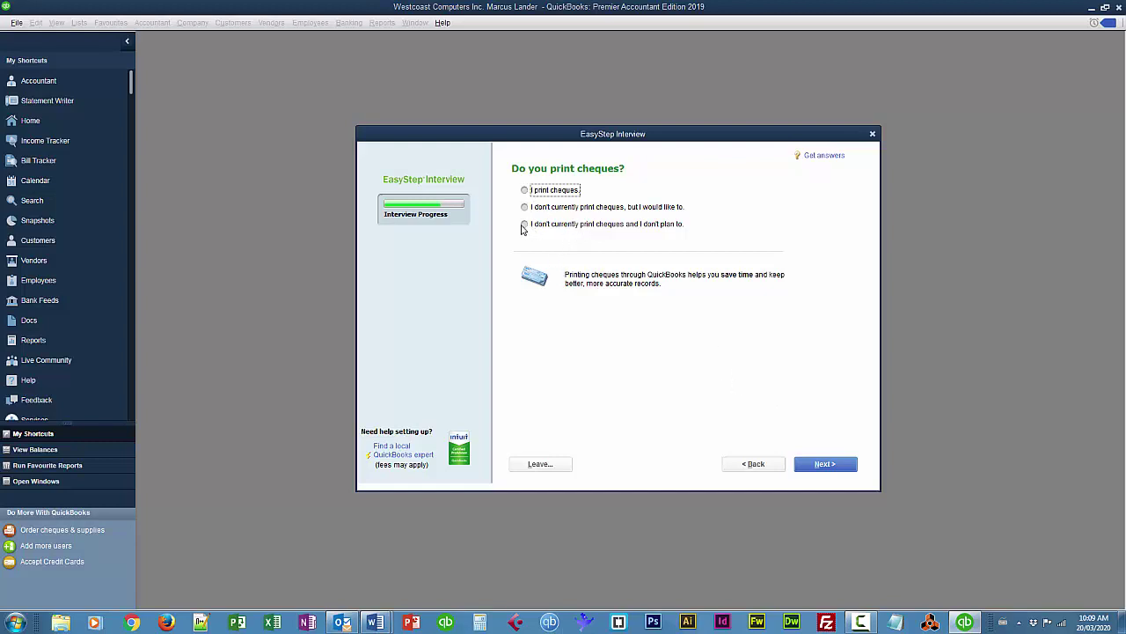
{"action": "left_click", "coordinate": [524, 225]}
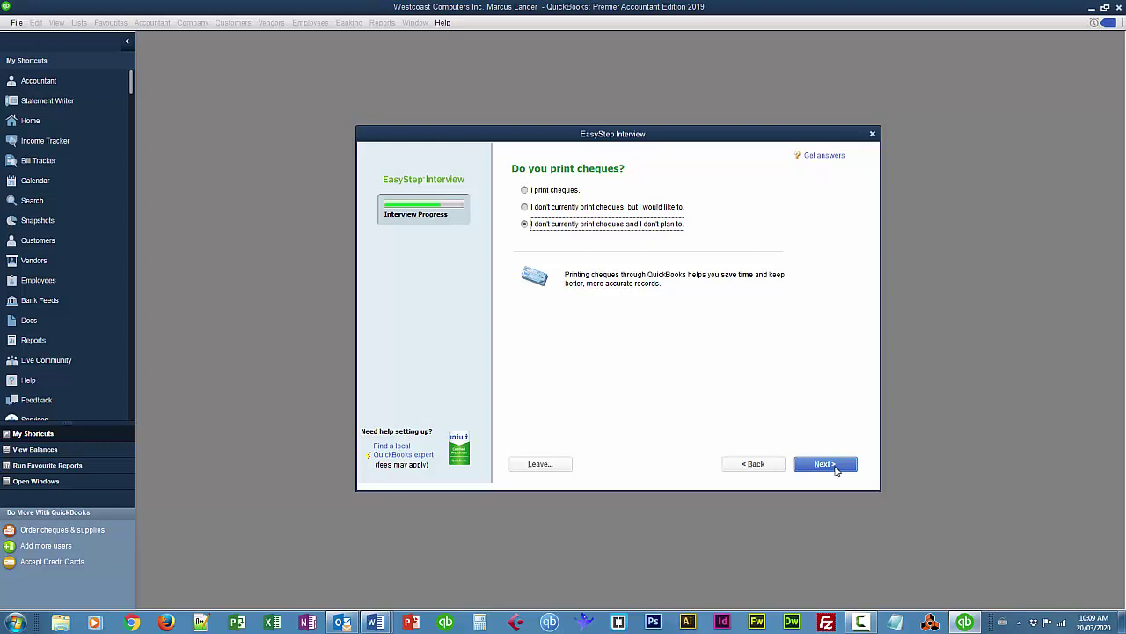
{"action": "left_click", "coordinate": [825, 464]}
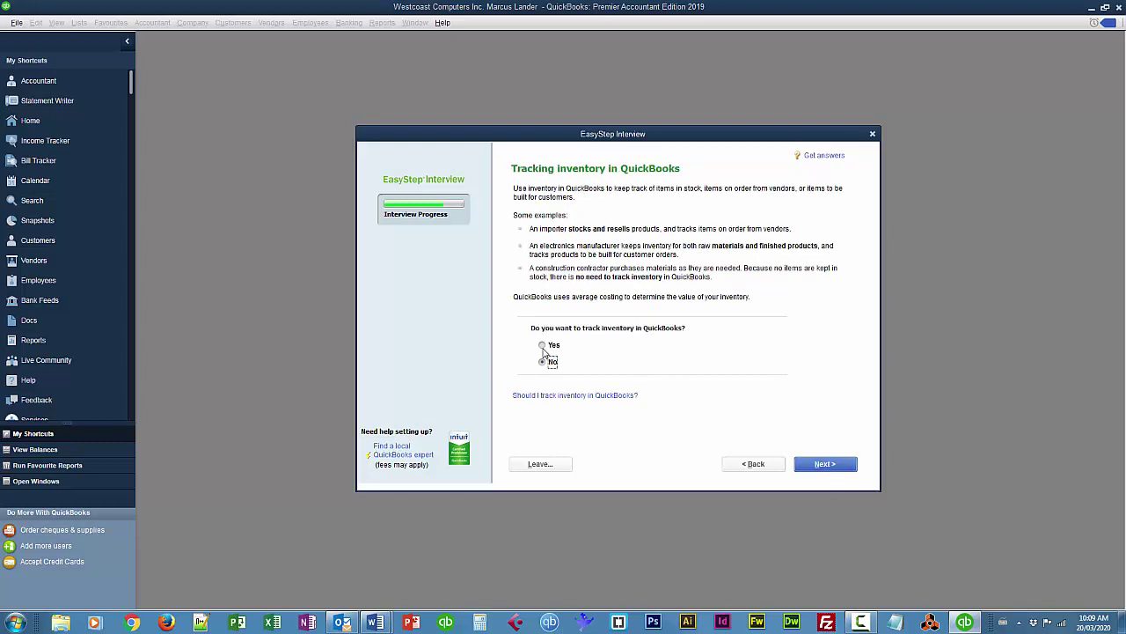
Choose to track inventory and note cards aren't accepted yet but are wanted
{"action": "left_click", "coordinate": [543, 346]}
{"action": "left_click", "coordinate": [821, 467]}
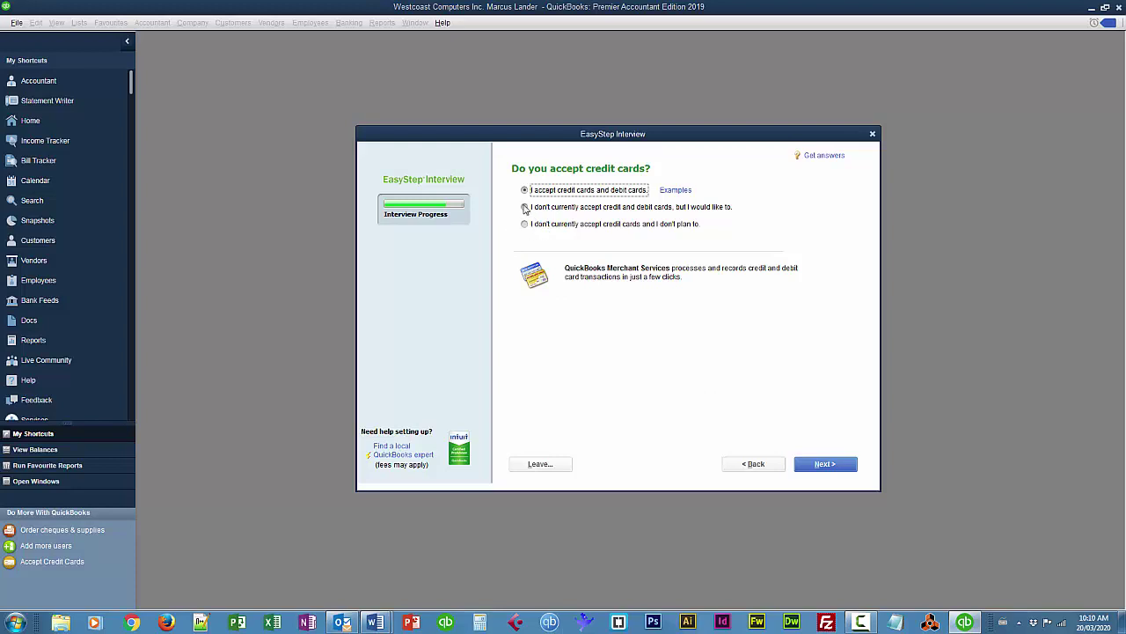
{"action": "left_click", "coordinate": [525, 208]}
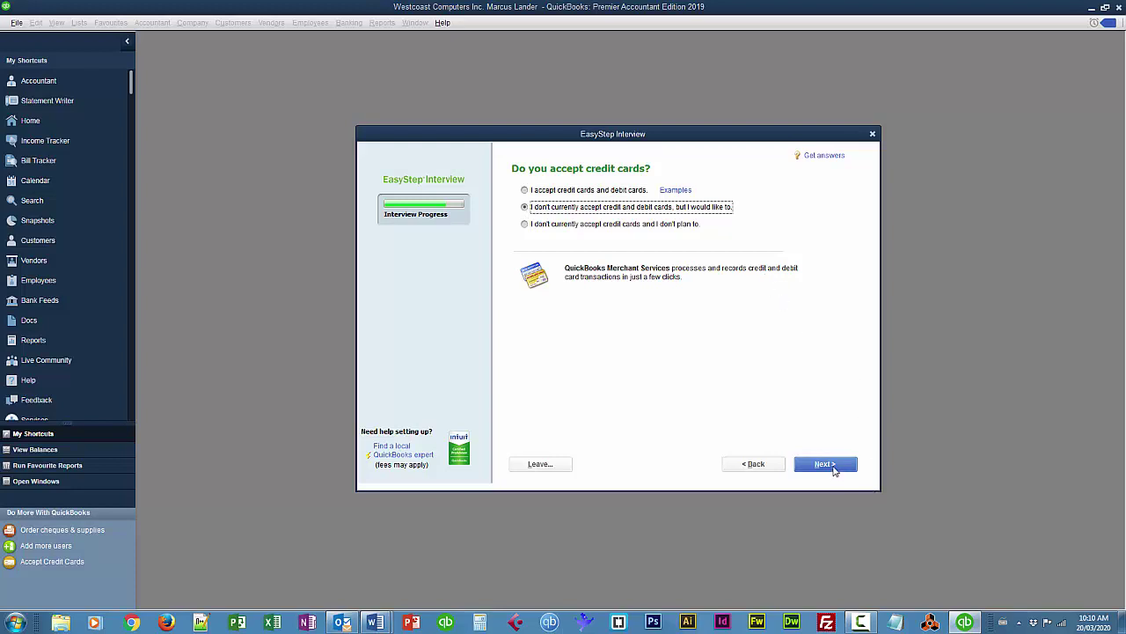
{"action": "left_click", "coordinate": [836, 468]}
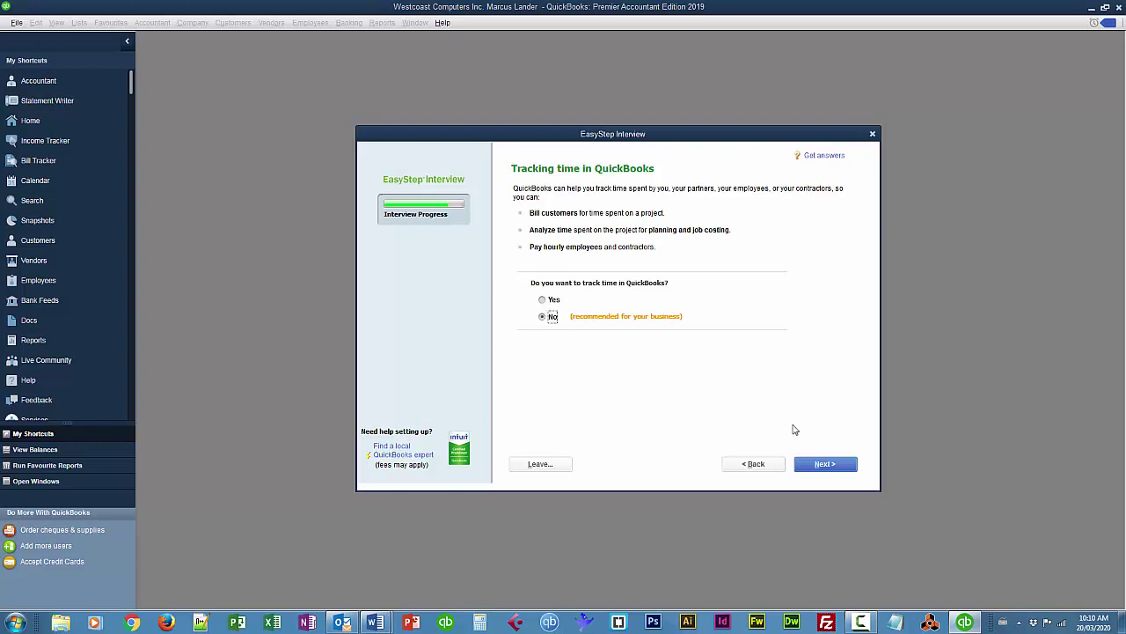
Leave time tracking off, confirm the business has employees, and keep a single currency
{"action": "left_click", "coordinate": [833, 467]}
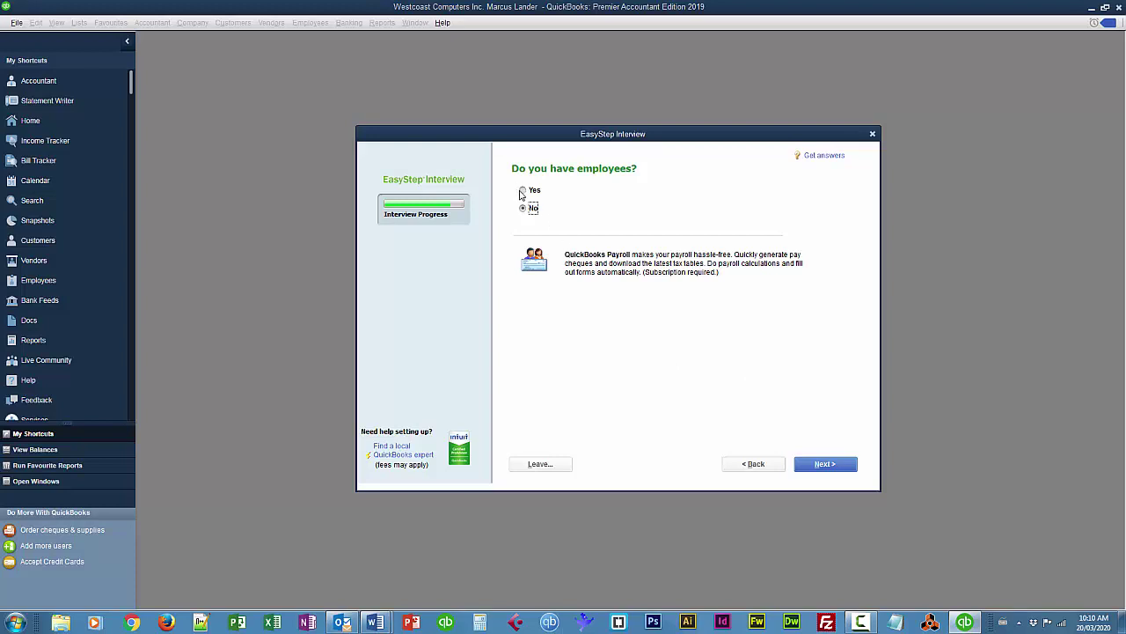
{"action": "left_click", "coordinate": [523, 191]}
{"action": "left_click", "coordinate": [831, 464]}
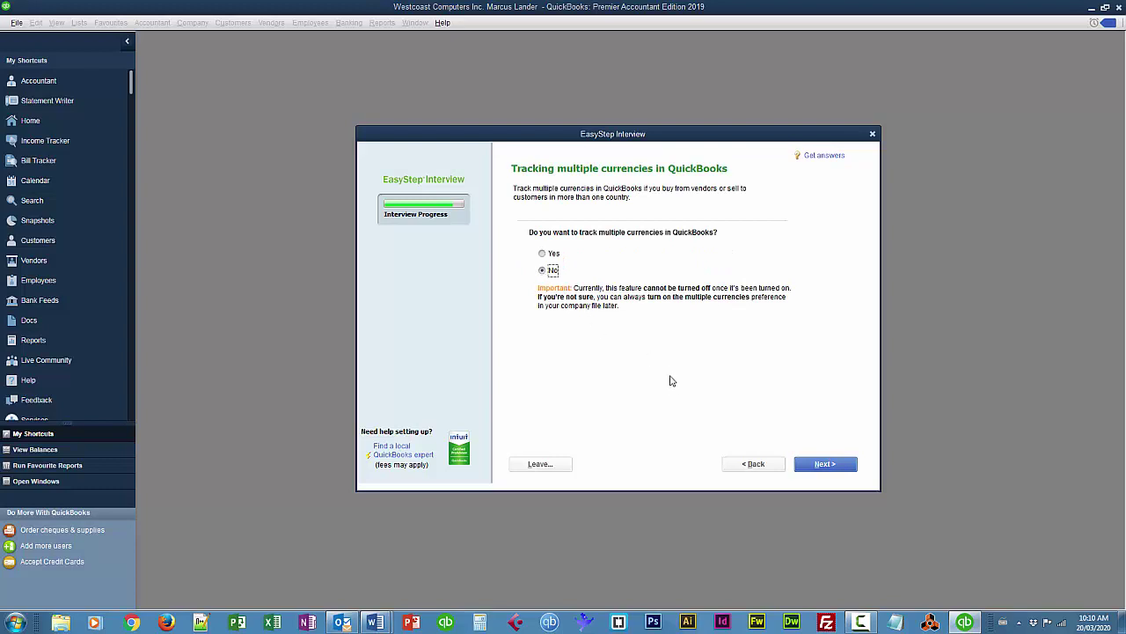
{"action": "left_click", "coordinate": [831, 465]}
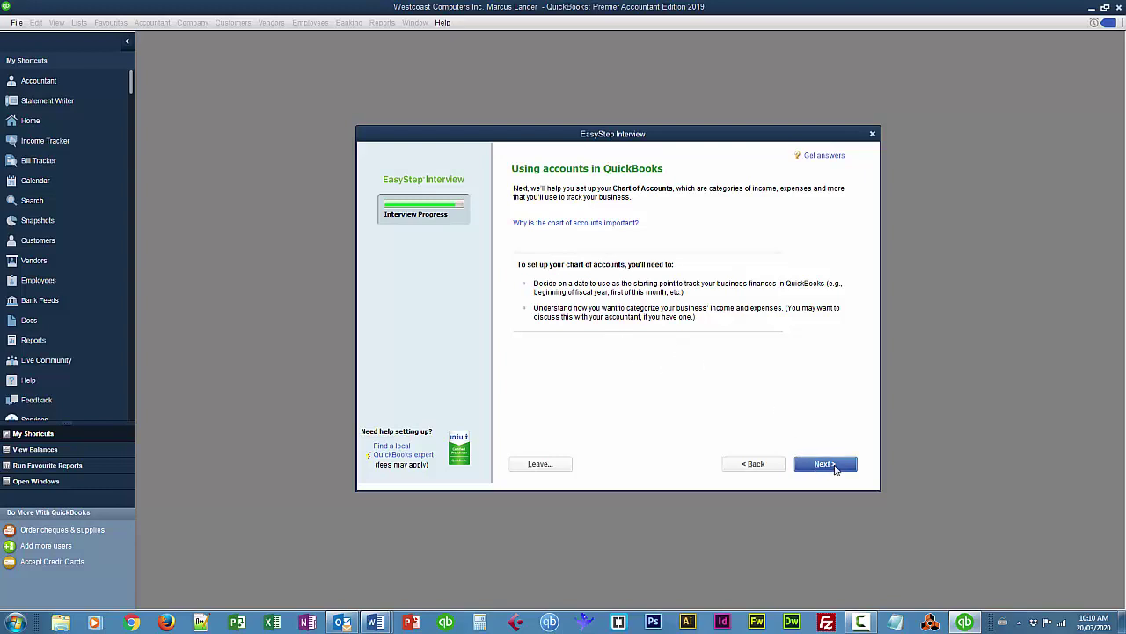
Choose a specific start date, enter 01/01/2016 as the tracking start, and continue
{"action": "left_click", "coordinate": [825, 463]}
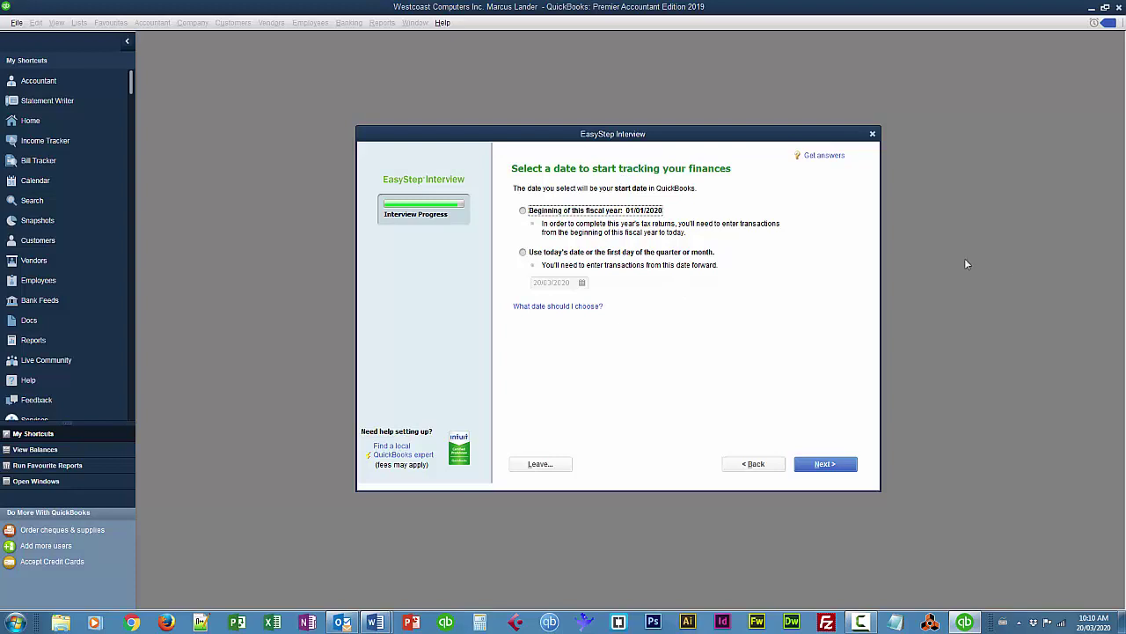
{"action": "left_click", "coordinate": [522, 254]}
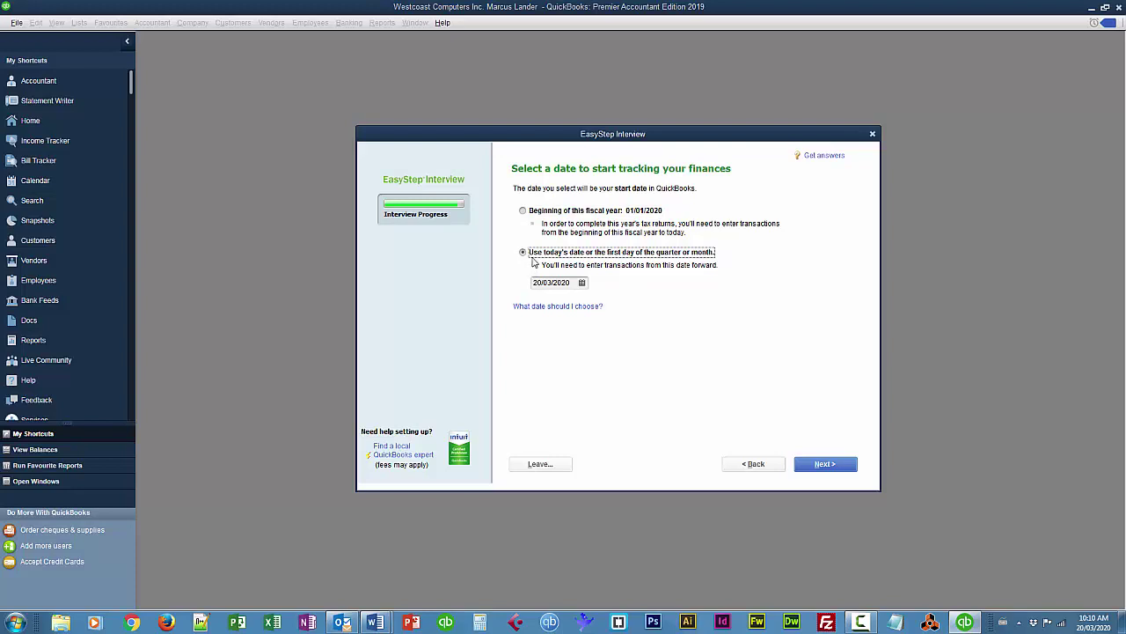
{"action": "left_click", "coordinate": [575, 282]}
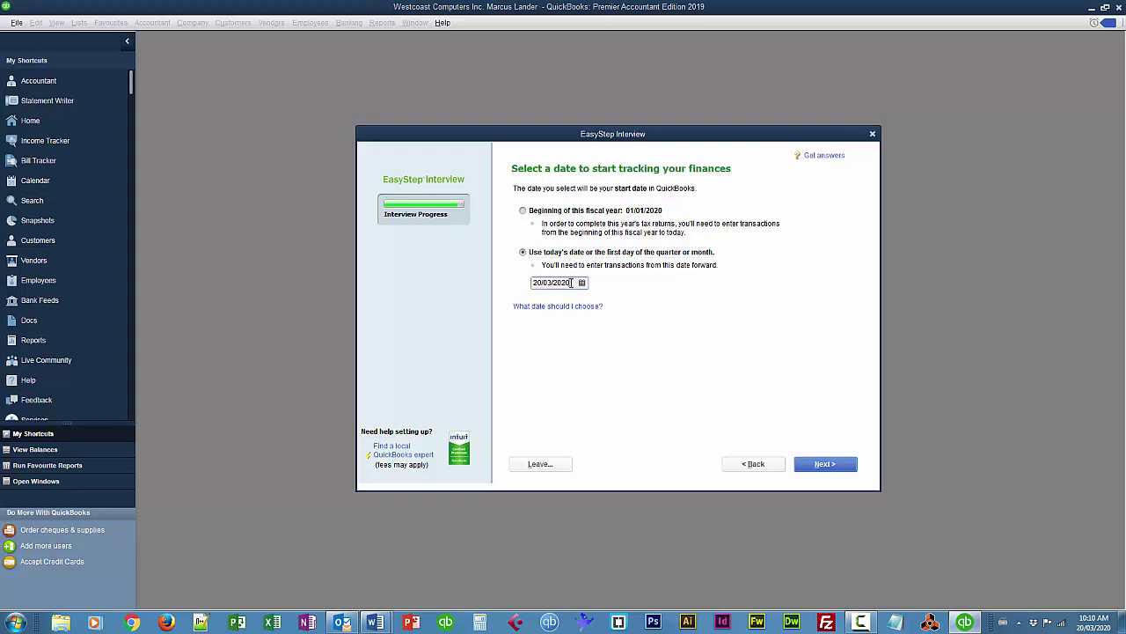
{"action": "left_click_drag", "start_coordinate": [573, 283], "coordinate": [520, 282]}
{"action": "type", "text": "1 1 16"}
{"action": "left_click", "coordinate": [825, 464]}
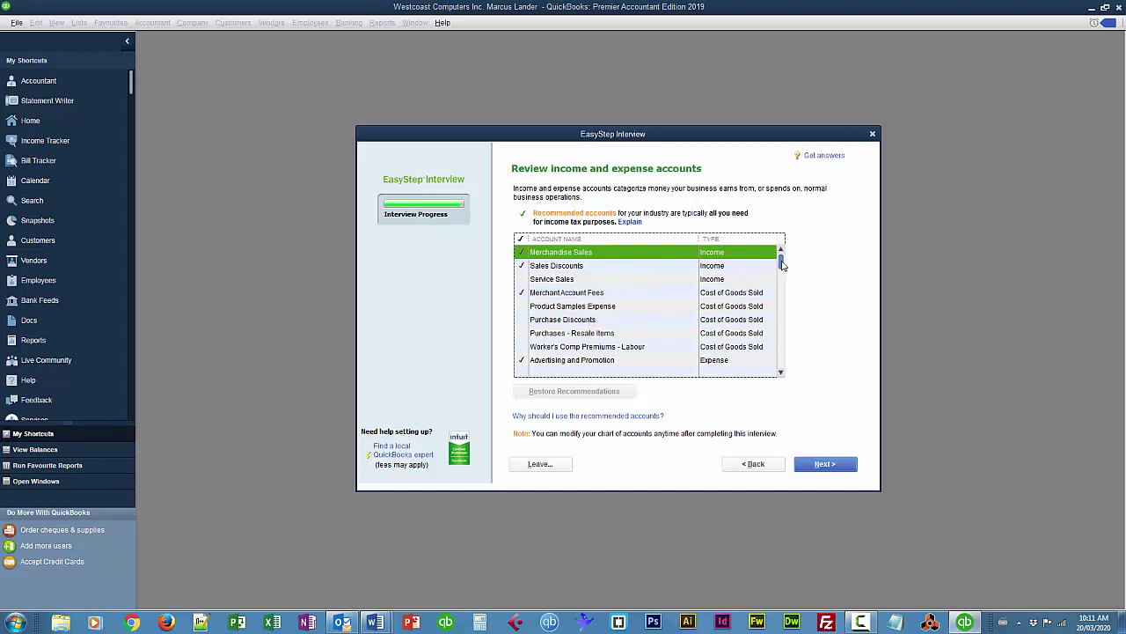
Review the recommended income and expense accounts, keep their ticks, and finish the interview
{"action": "mouse_move", "coordinate": [781, 262]}
{"action": "left_mouse_down"}
{"action": "mouse_move", "coordinate": [783, 355]}
{"action": "mouse_move", "coordinate": [784, 308]}
{"action": "left_mouse_up"}
{"action": "left_click_drag", "start_coordinate": [782, 288], "coordinate": [782, 262]}
{"action": "left_click", "coordinate": [824, 464]}
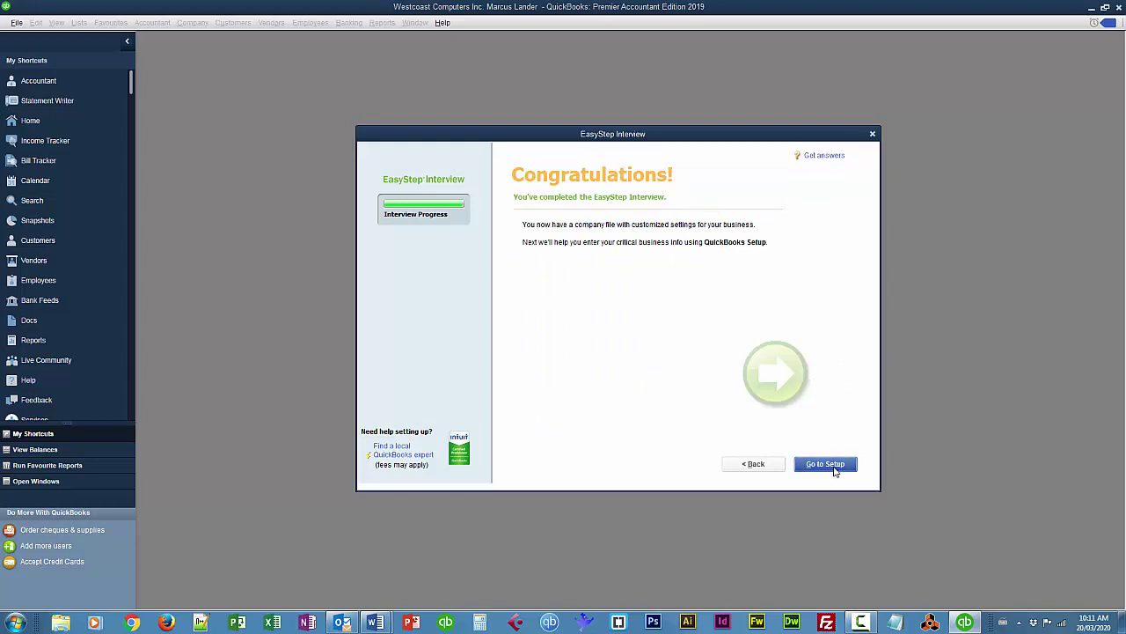
Go to Setup and close the QuickBooks Desktop Setup window without adding contacts, products or bank accounts
{"action": "left_click", "coordinate": [835, 469]}
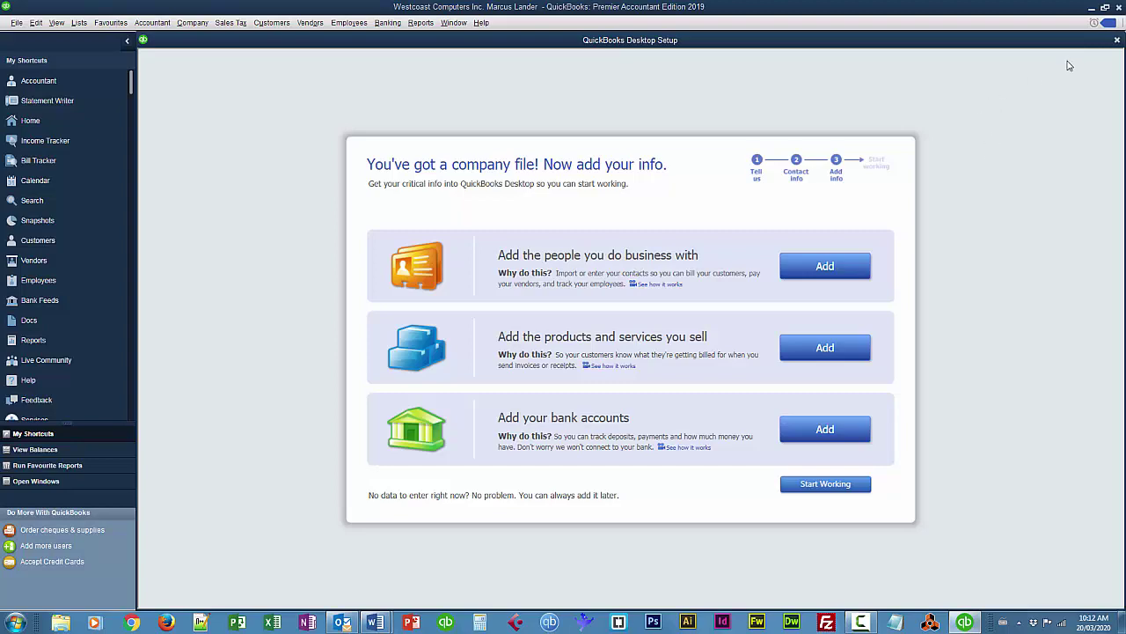
{"action": "left_click", "coordinate": [1117, 41]}
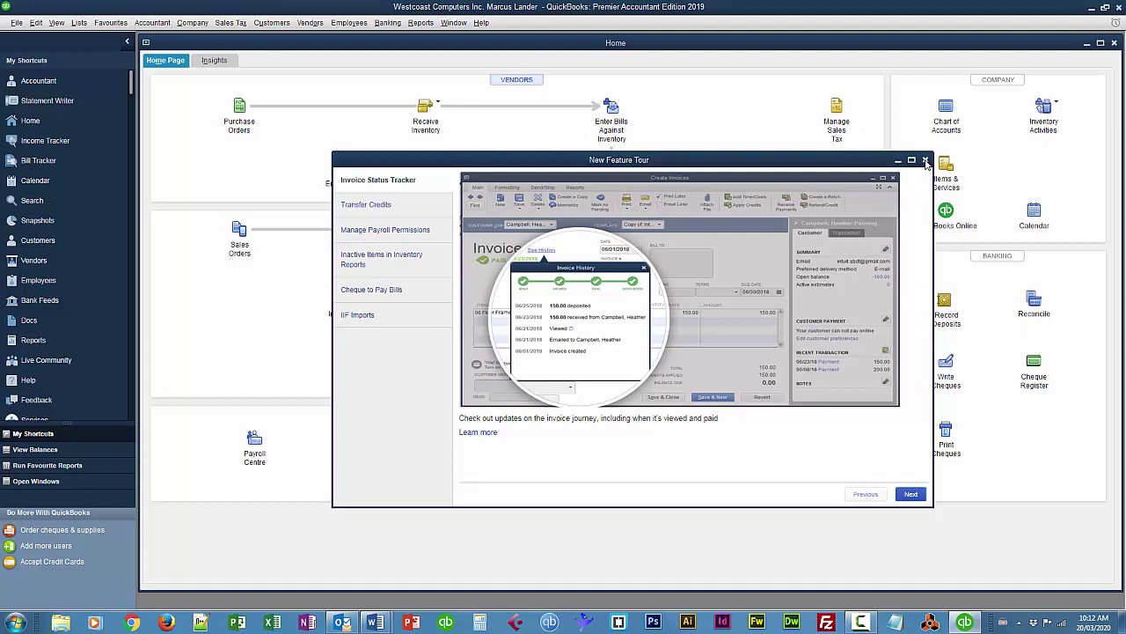
Close the New Feature Tour, reopen and close Bulk Enter Business Details, then dismiss the Company menu
{"action": "left_click", "coordinate": [925, 160]}
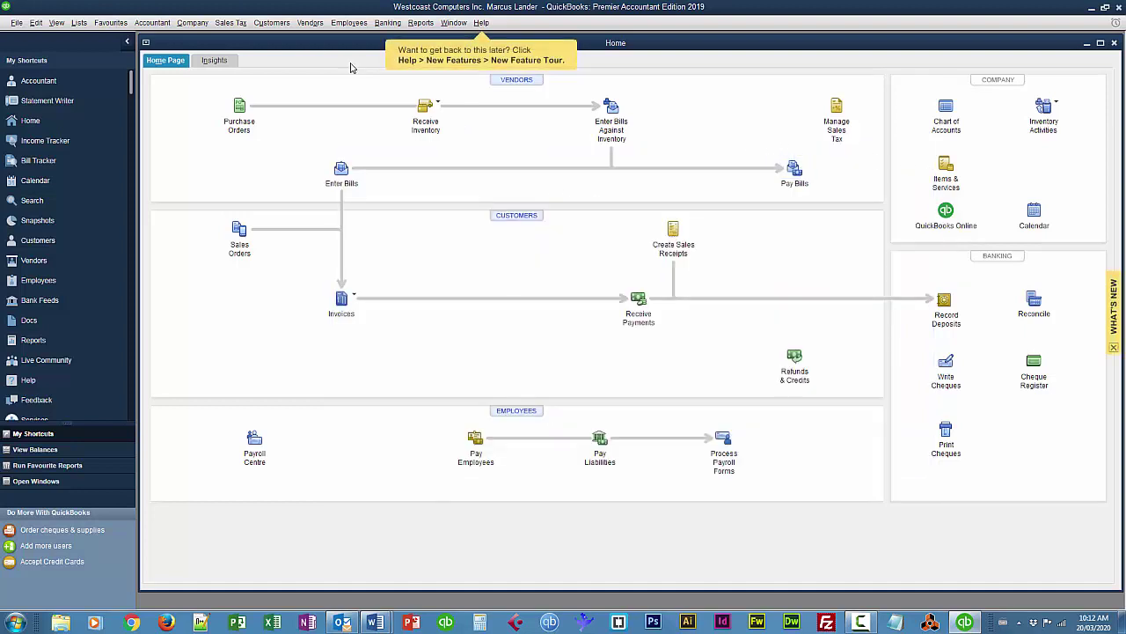
{"action": "left_click", "coordinate": [196, 24]}
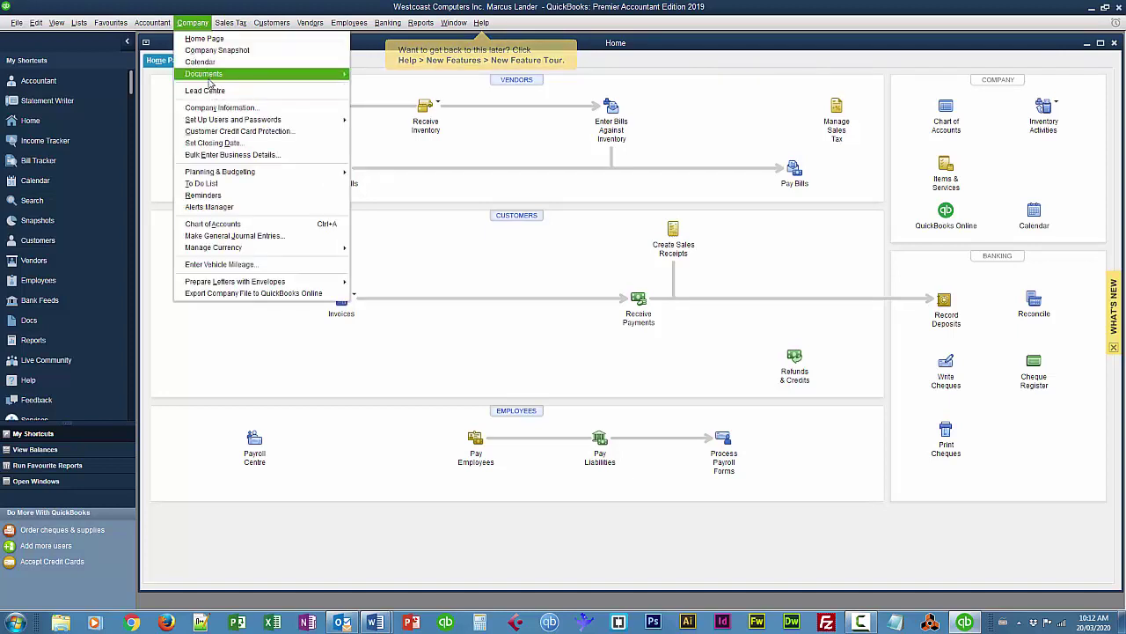
{"action": "left_click", "coordinate": [222, 155]}
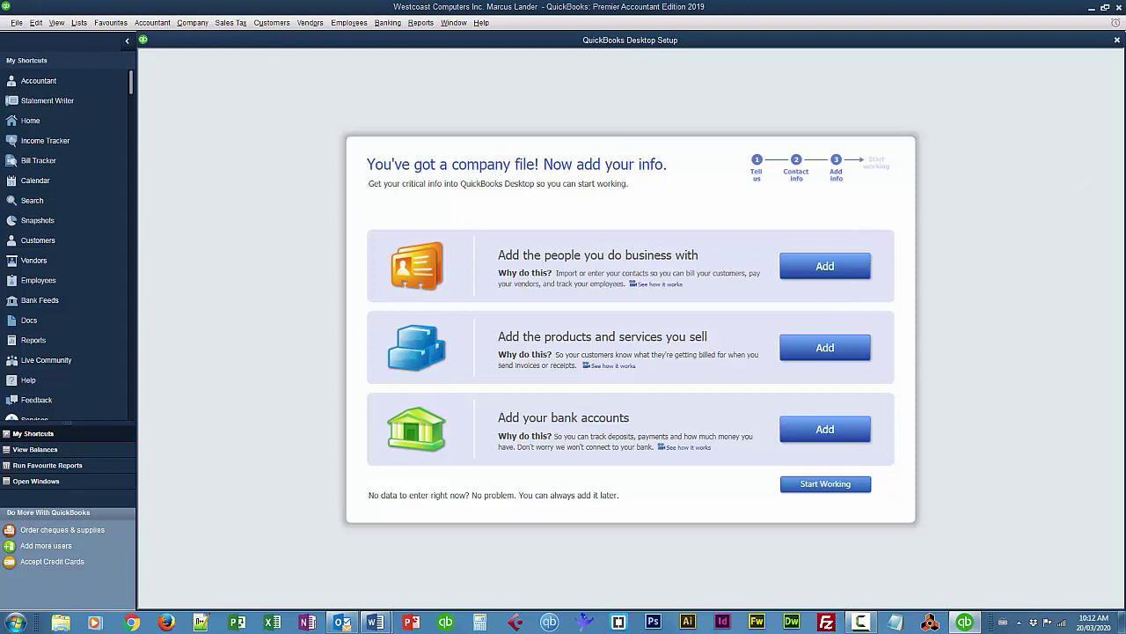
{"action": "left_click", "coordinate": [1118, 41]}
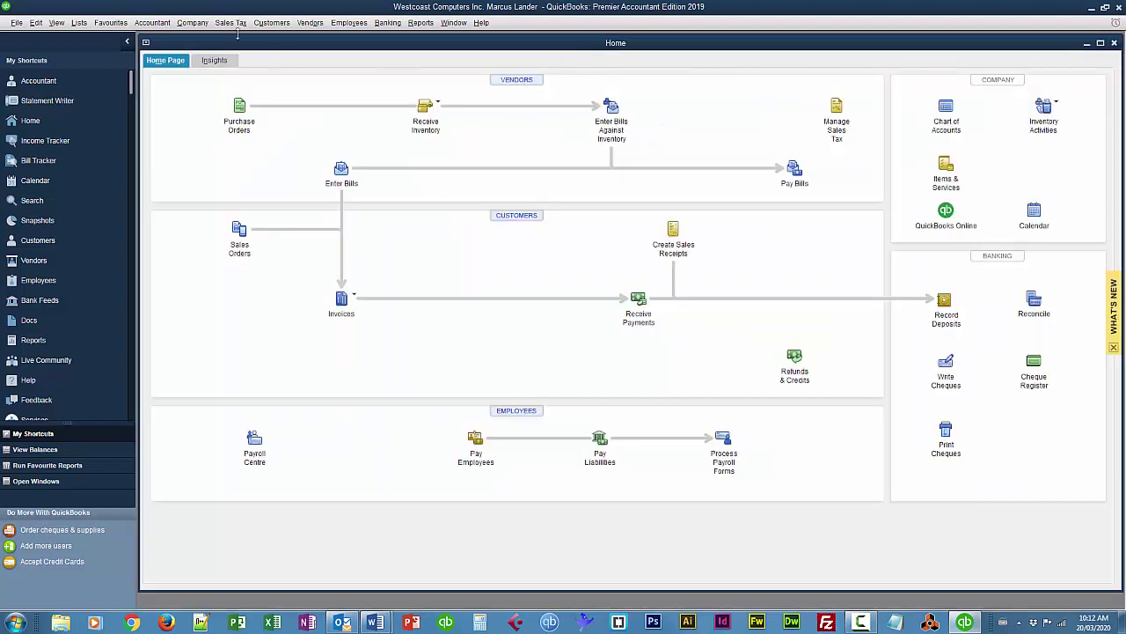
{"action": "left_click", "coordinate": [196, 24]}
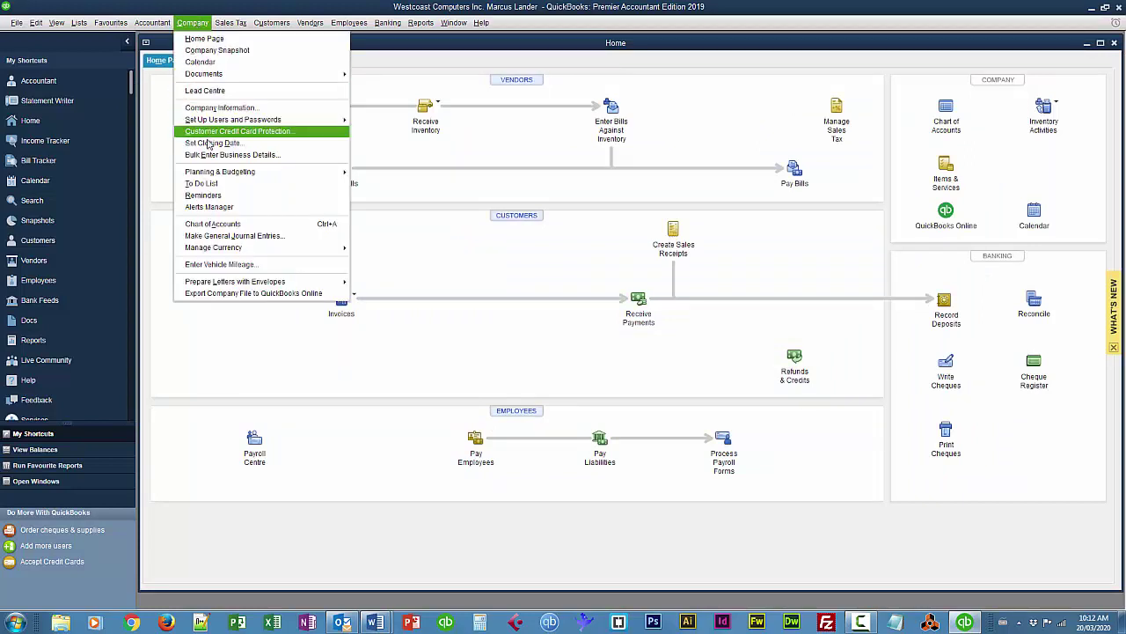
{"action": "left_click", "coordinate": [472, 270]}
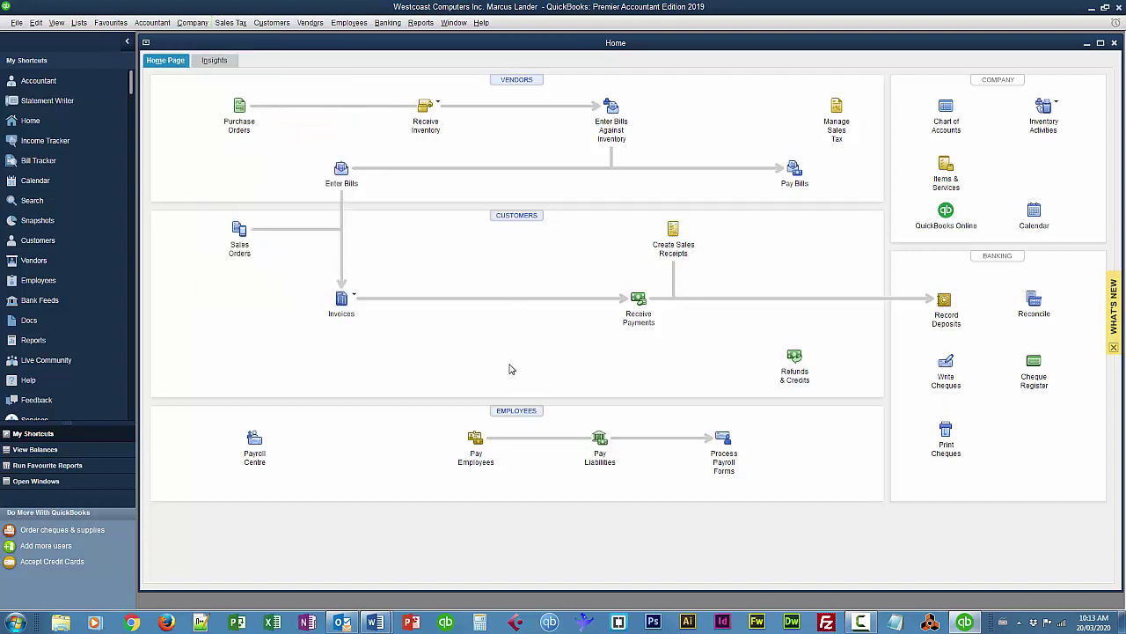